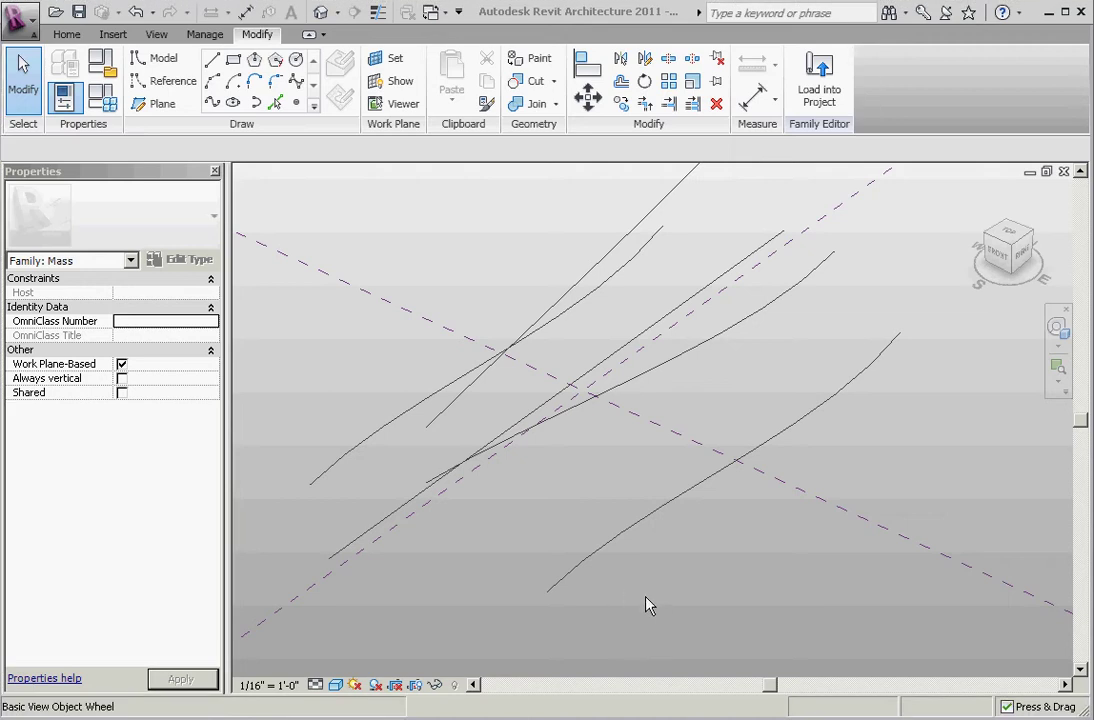
Orbit around the existing blue spline curves to inspect them, comparing against a CATIA frame video.
click(691, 518)
shift+middle_drag(764, 593, 860, 498)
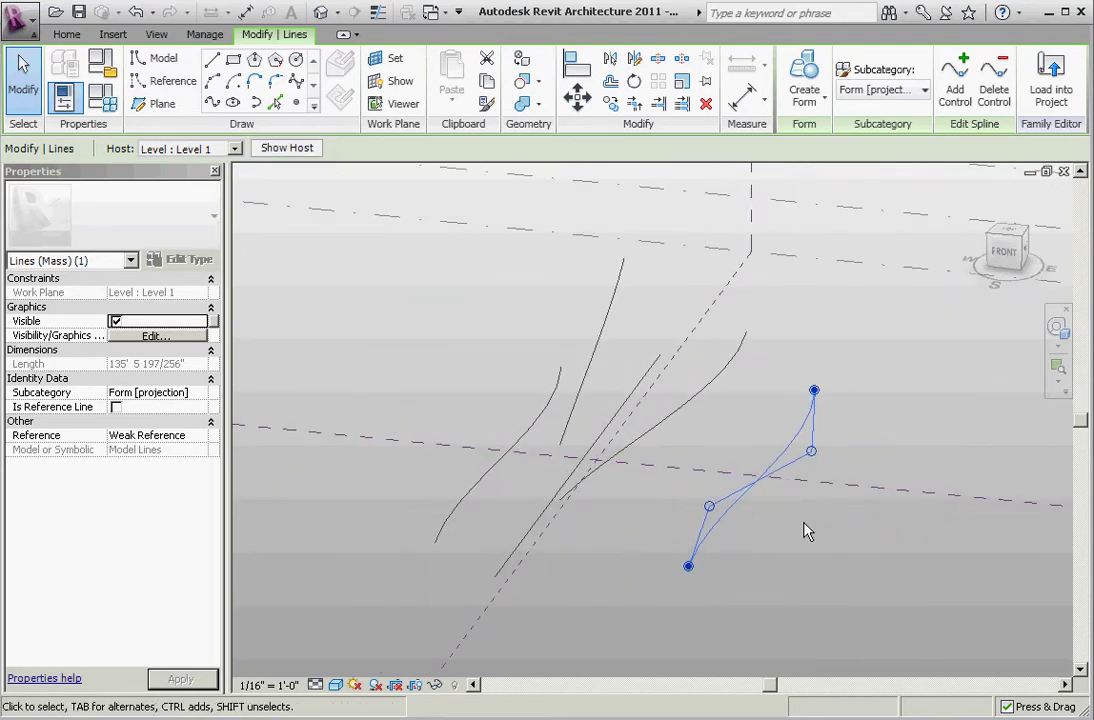
shift+middle_drag(808, 531, 700, 586)
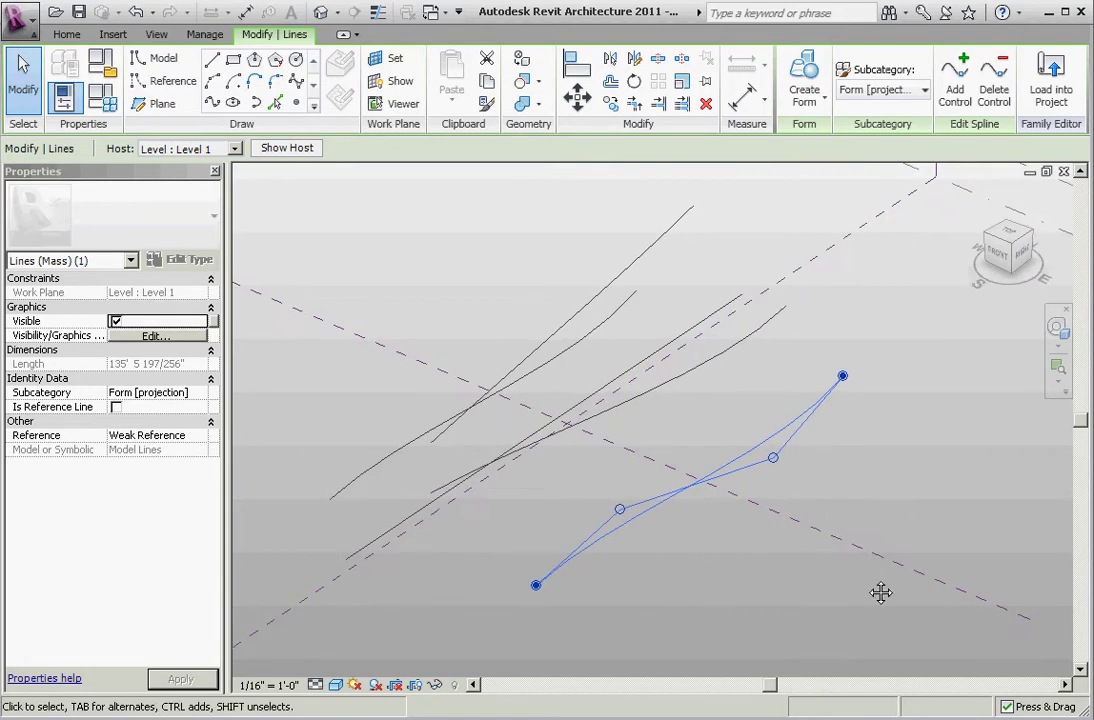
key(alt+Tab)
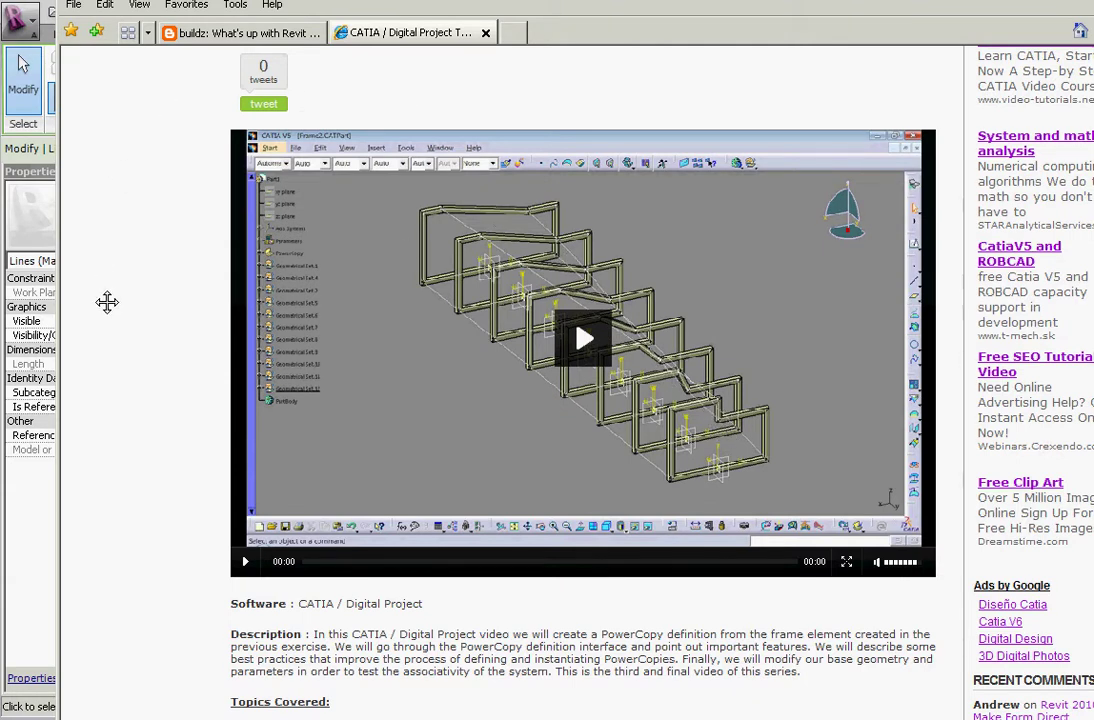
click(45, 535)
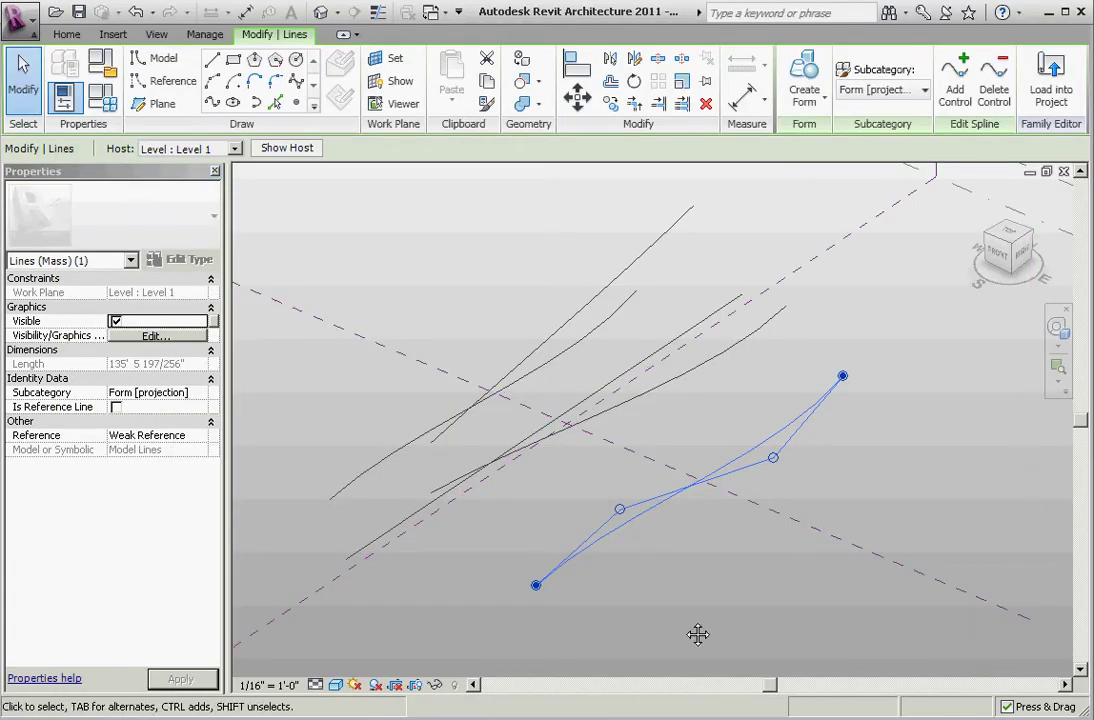
click(696, 573)
shift+middle_drag(696, 573, 852, 574)
drag(644, 448, 771, 528)
key(ctrl+z)
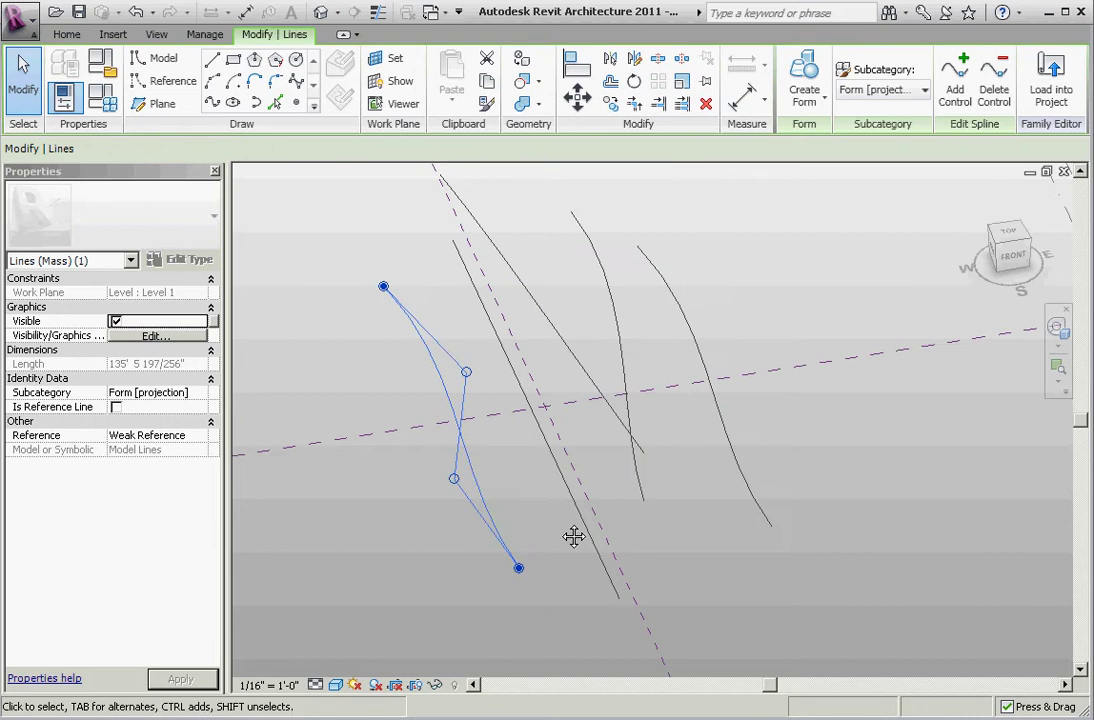
shift+middle_drag(574, 535, 586, 566)
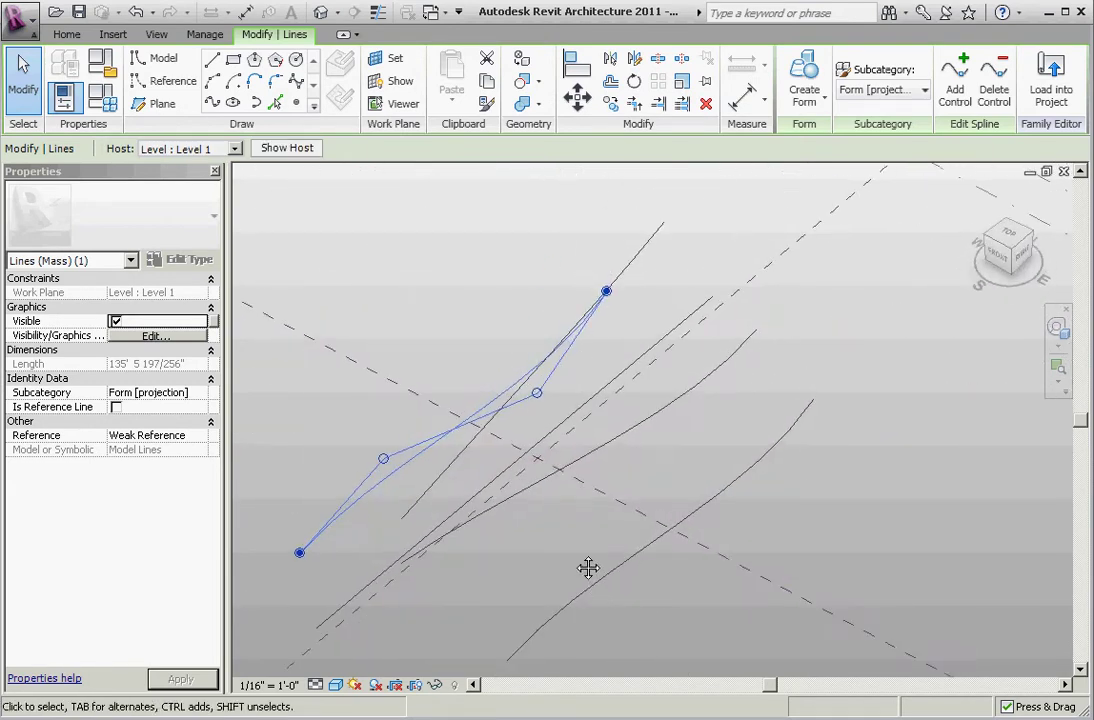
scroll(425, 361, down, 1)
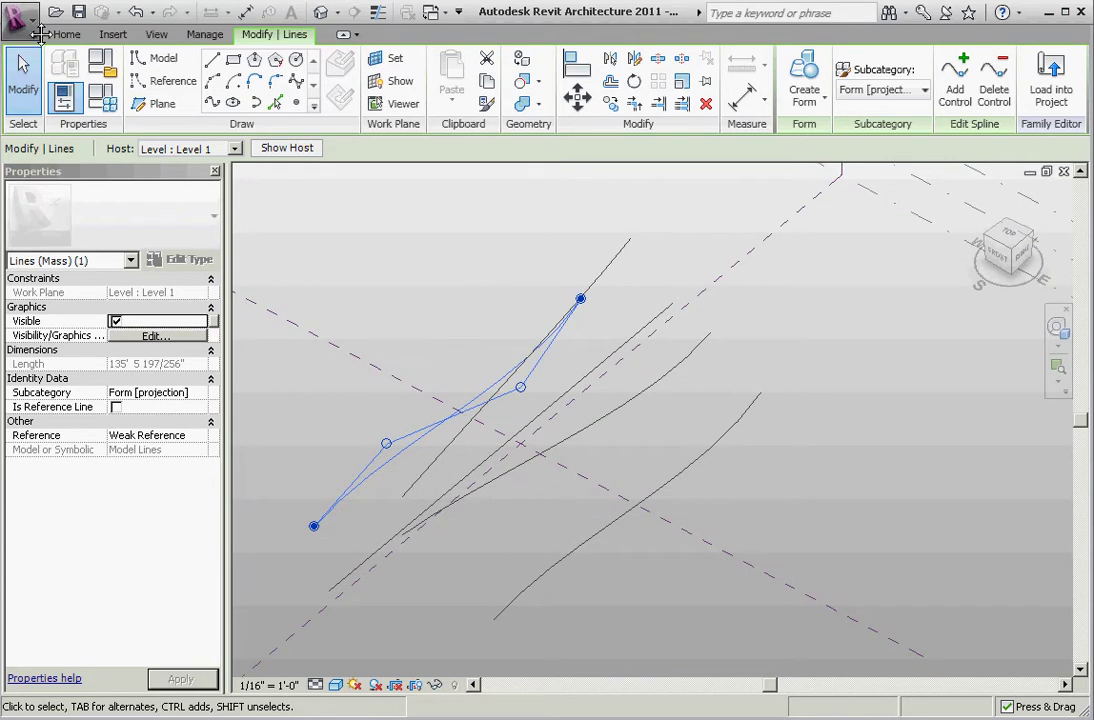
Create a new Conceptual Mass family from the Adaptive Component.rft template.
click(38, 28)
mouse_move(95, 88)
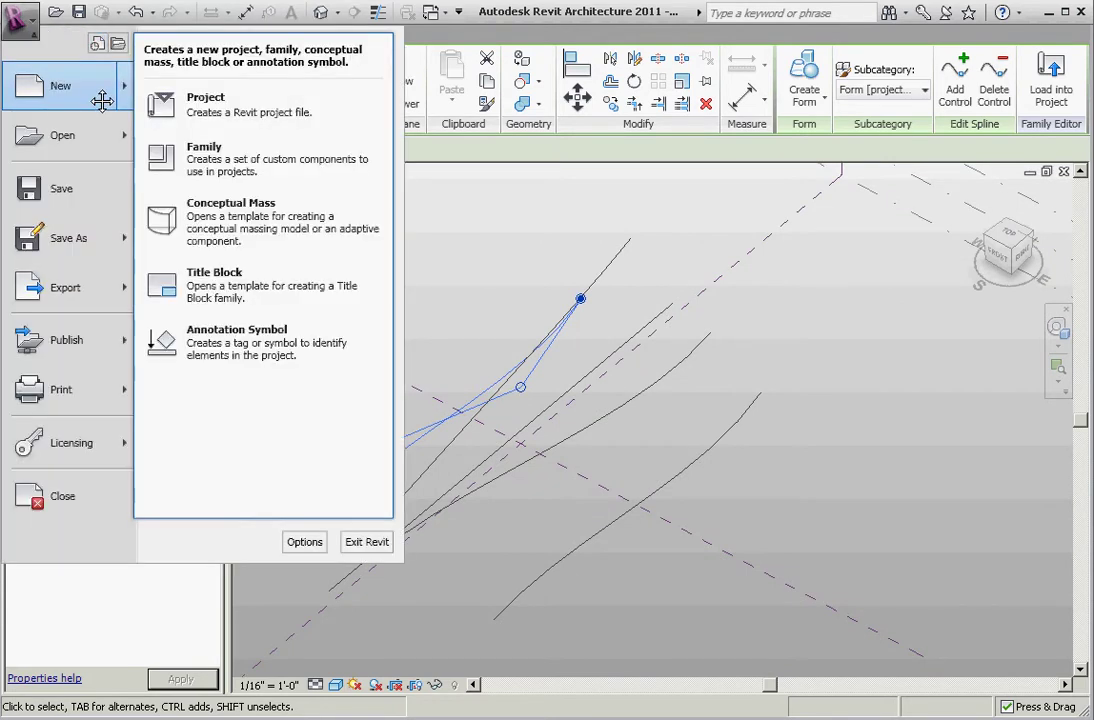
click(244, 215)
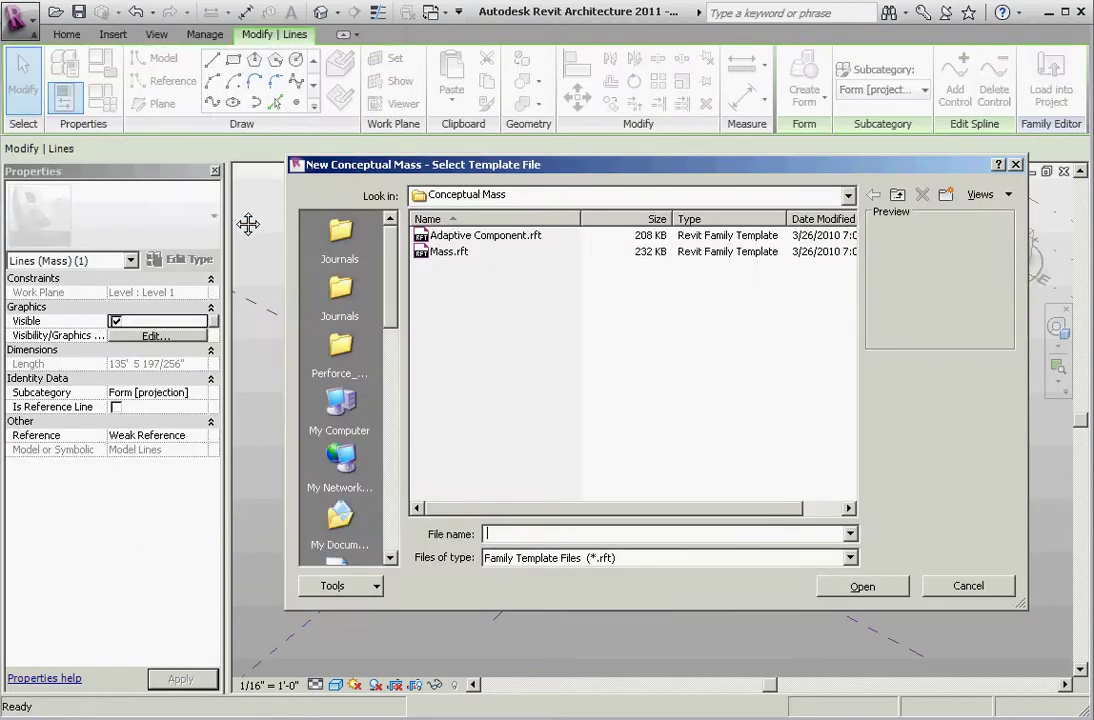
click(485, 236)
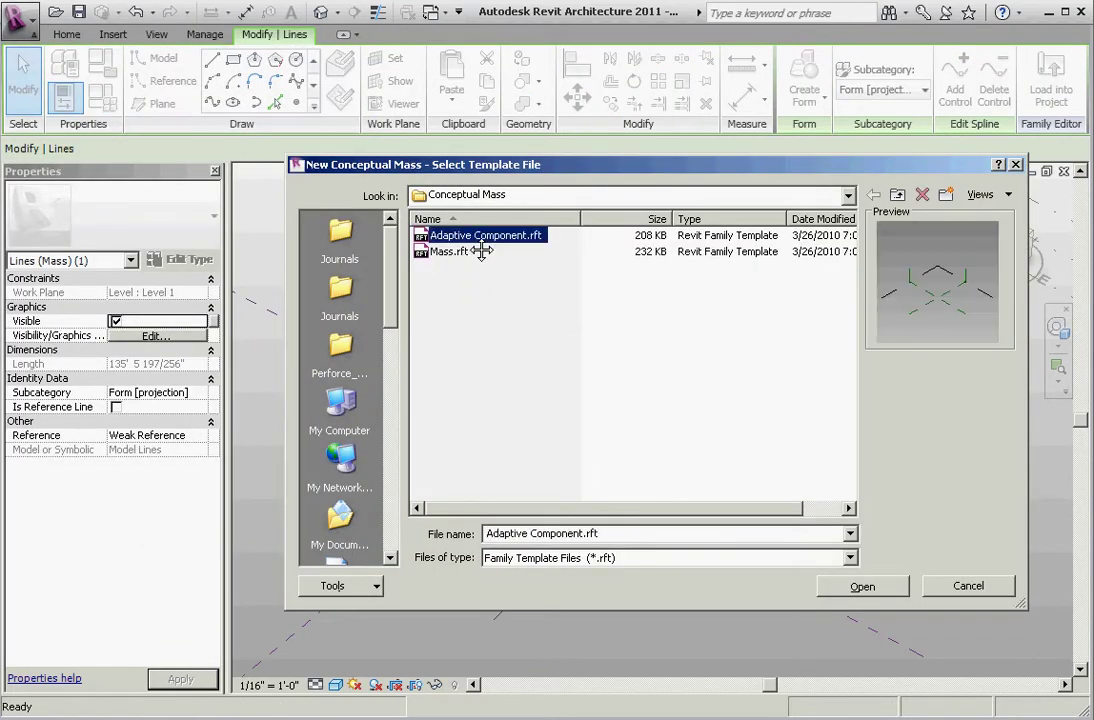
click(886, 594)
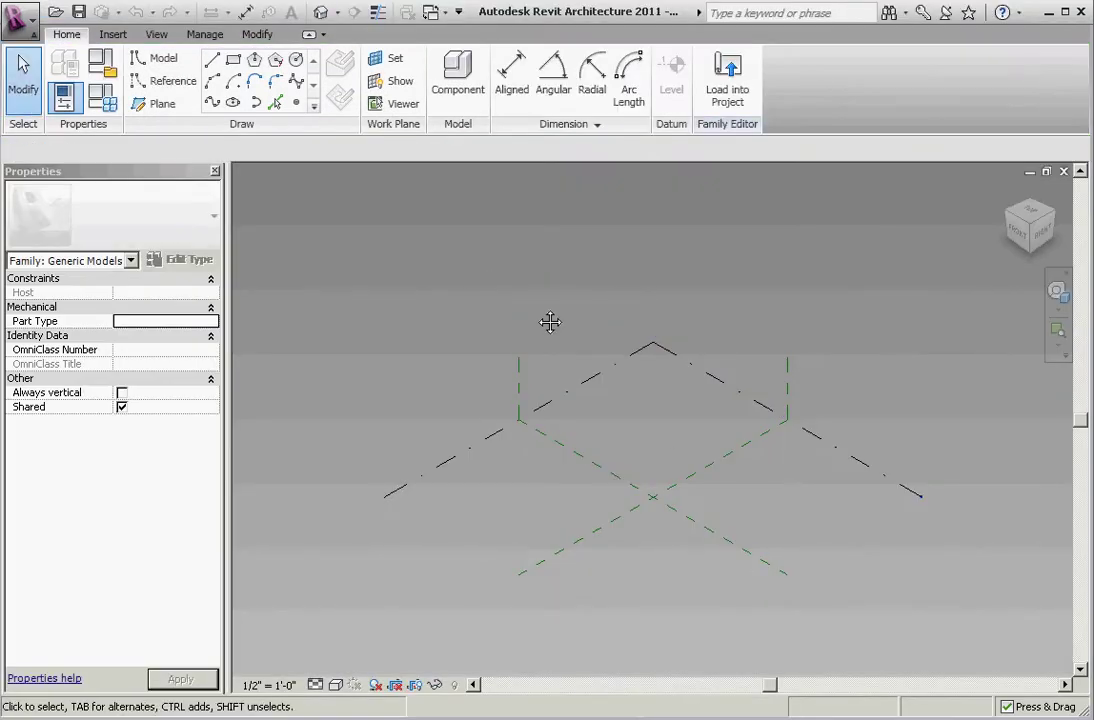
Place five reference points with the Point Element tool around the centre reference planes.
scroll(756, 529, up, 3)
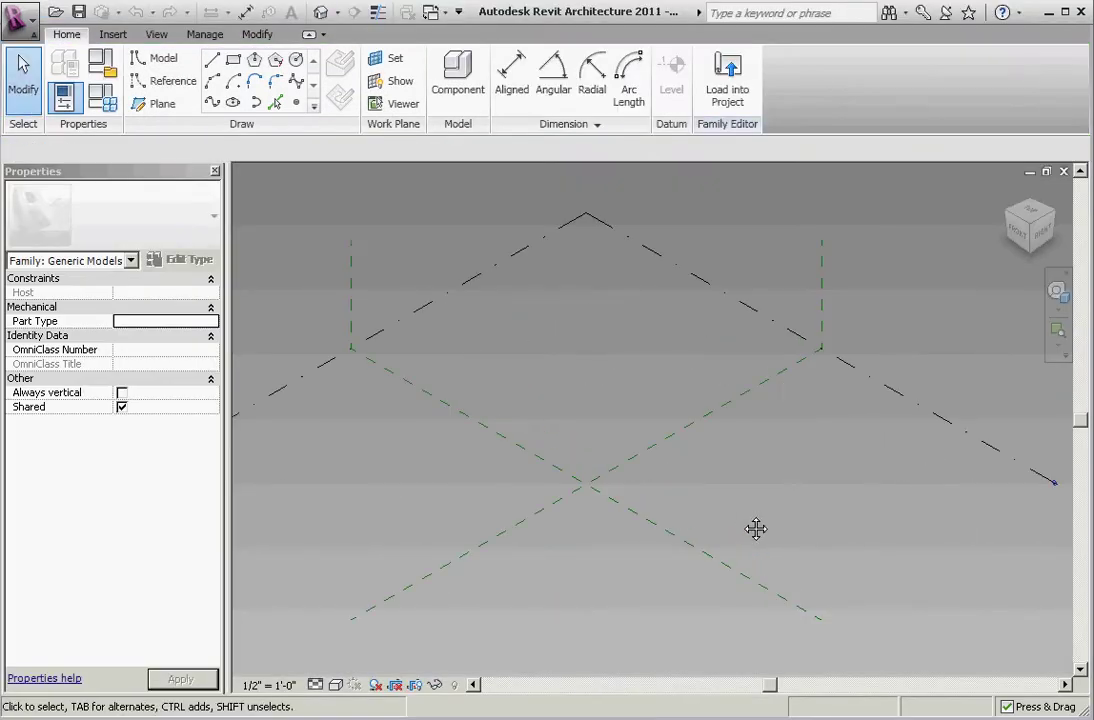
click(308, 112)
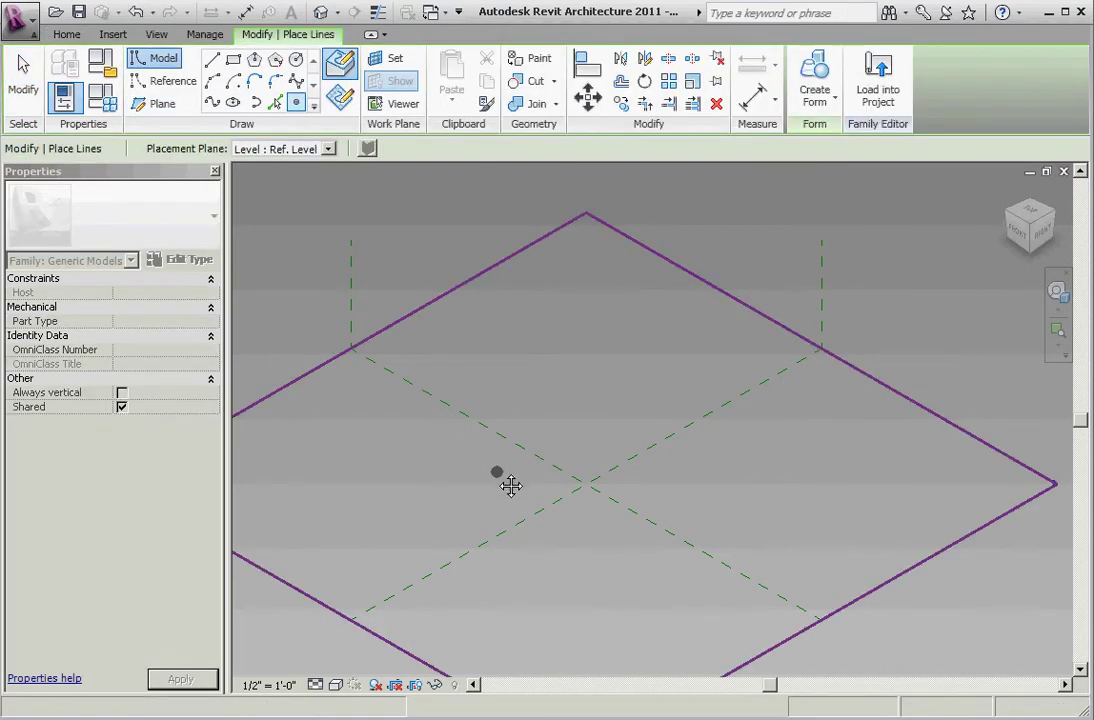
click(458, 446)
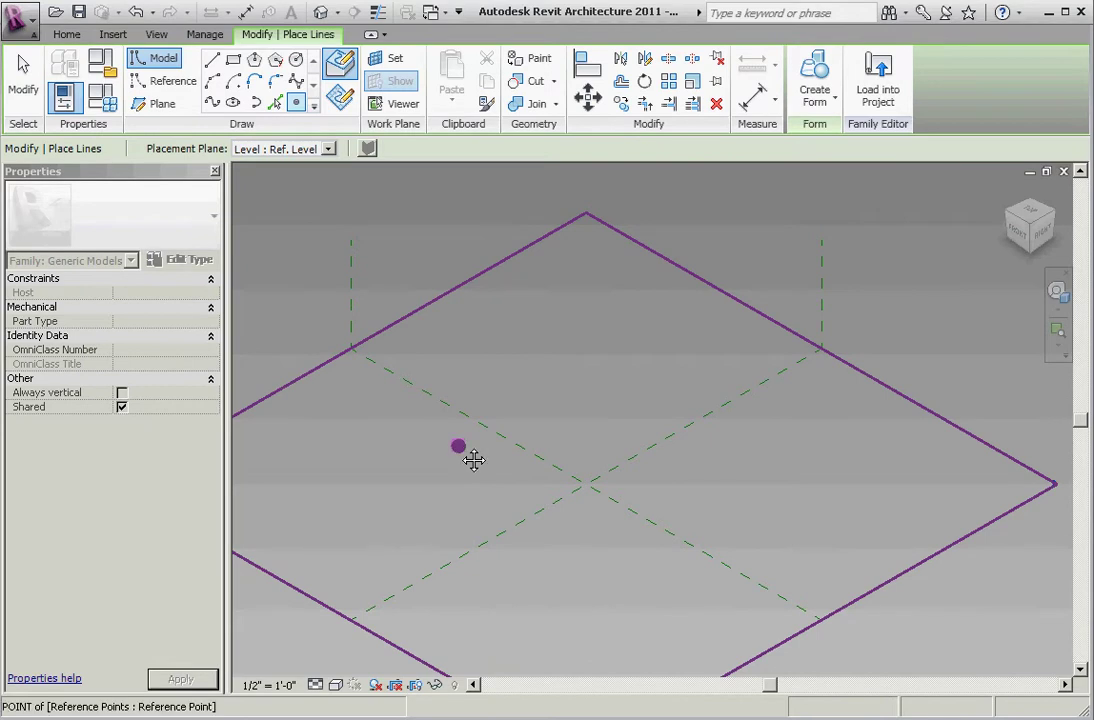
click(537, 497)
click(644, 557)
click(615, 451)
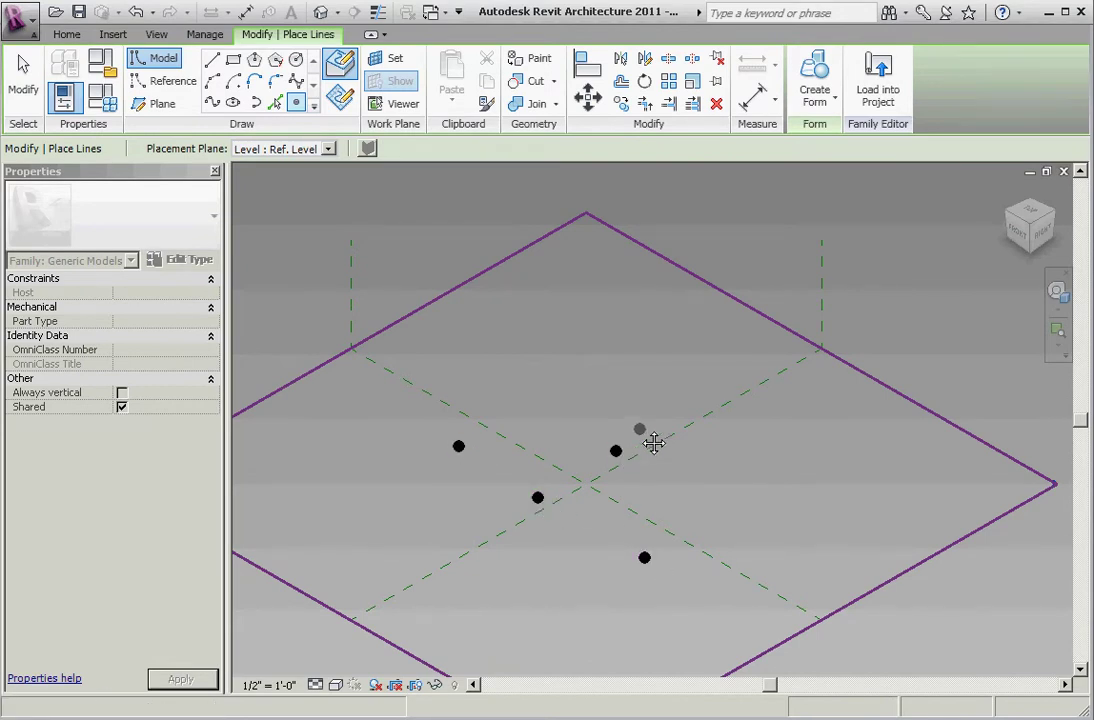
click(646, 432)
key(Escape)
key(Escape)
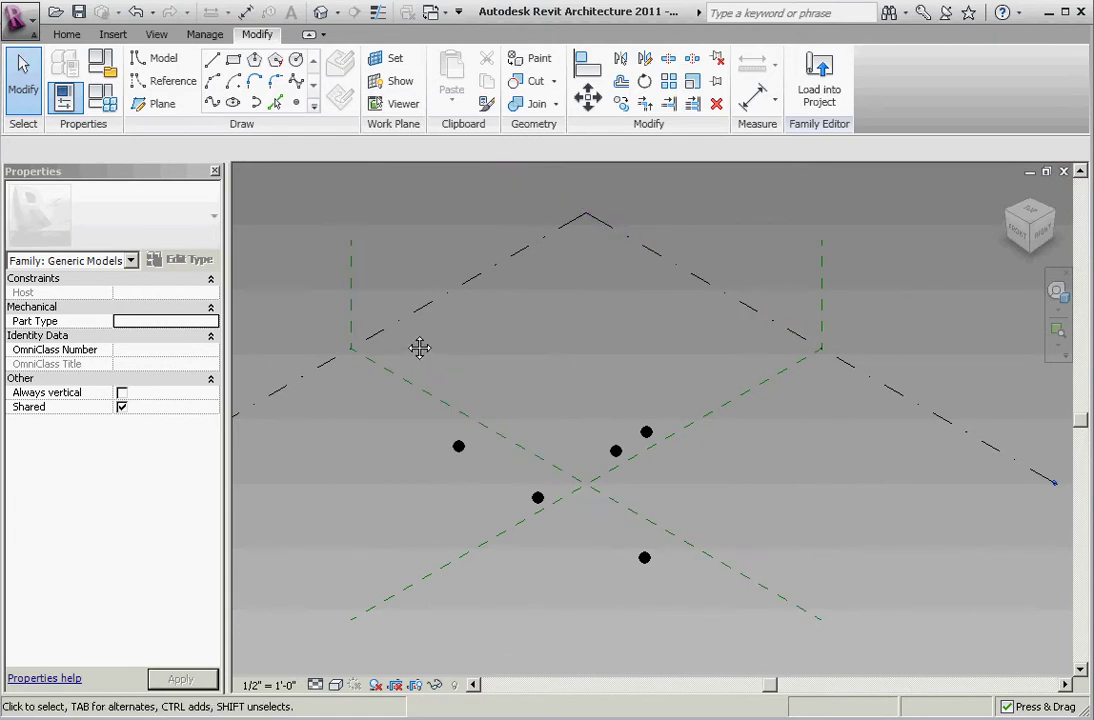
Make all five reference points adaptive, then select adaptive points 1, 4, 5 and 3.
drag(410, 340, 780, 620)
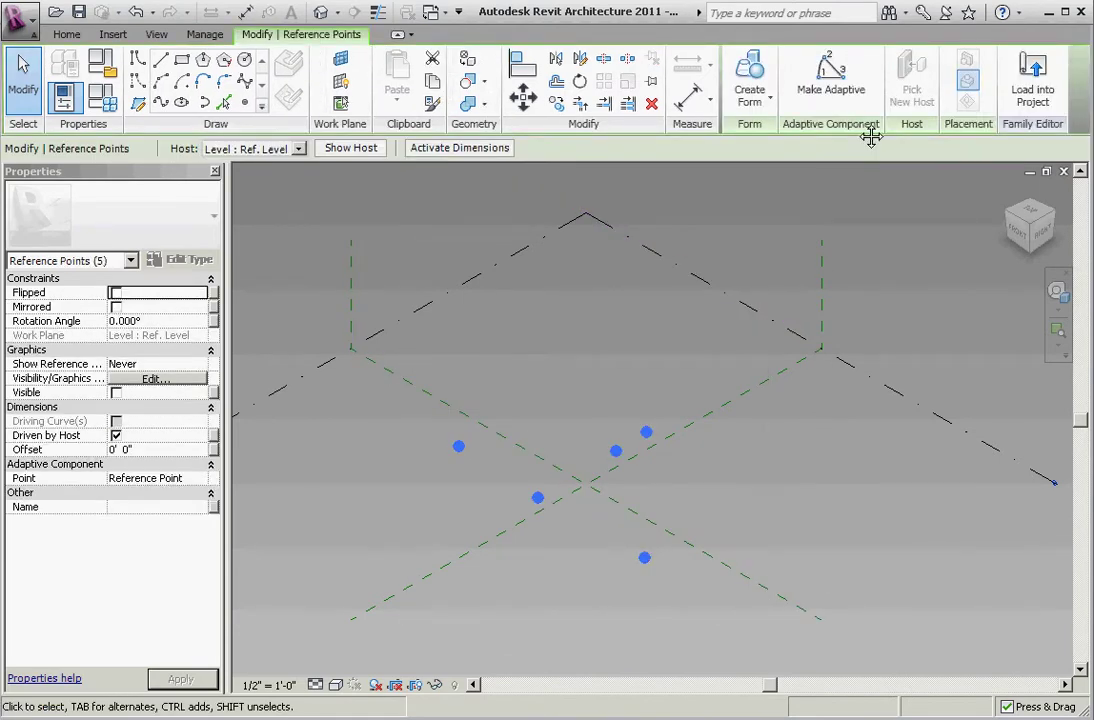
click(842, 83)
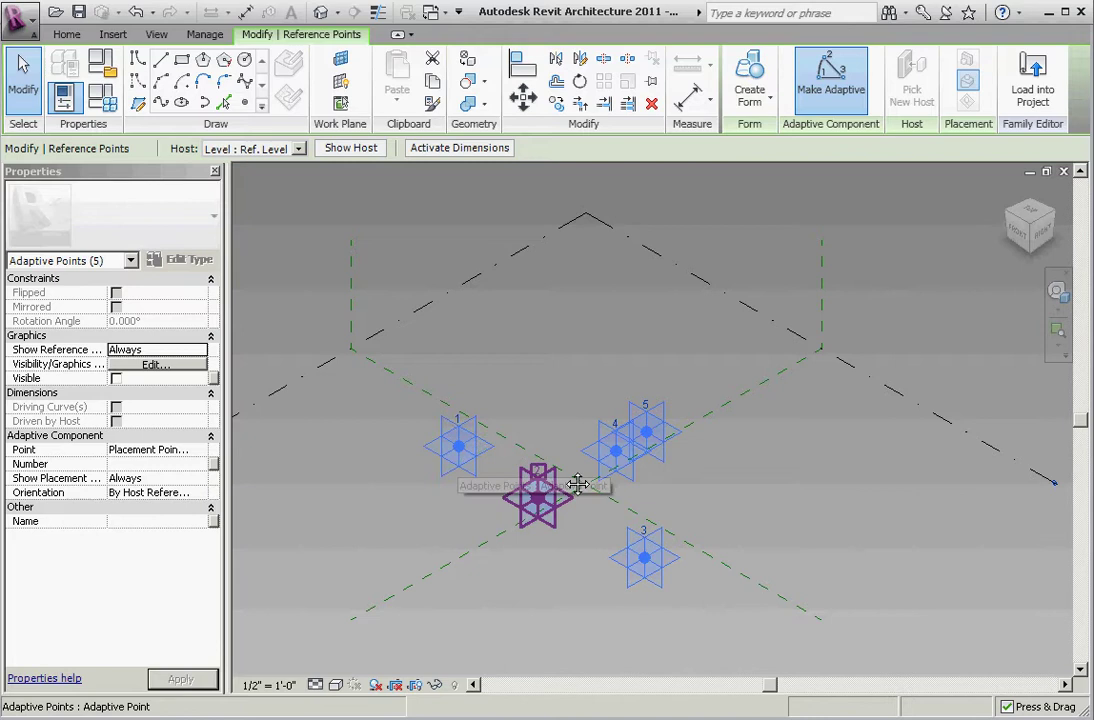
click(728, 508)
click(458, 487)
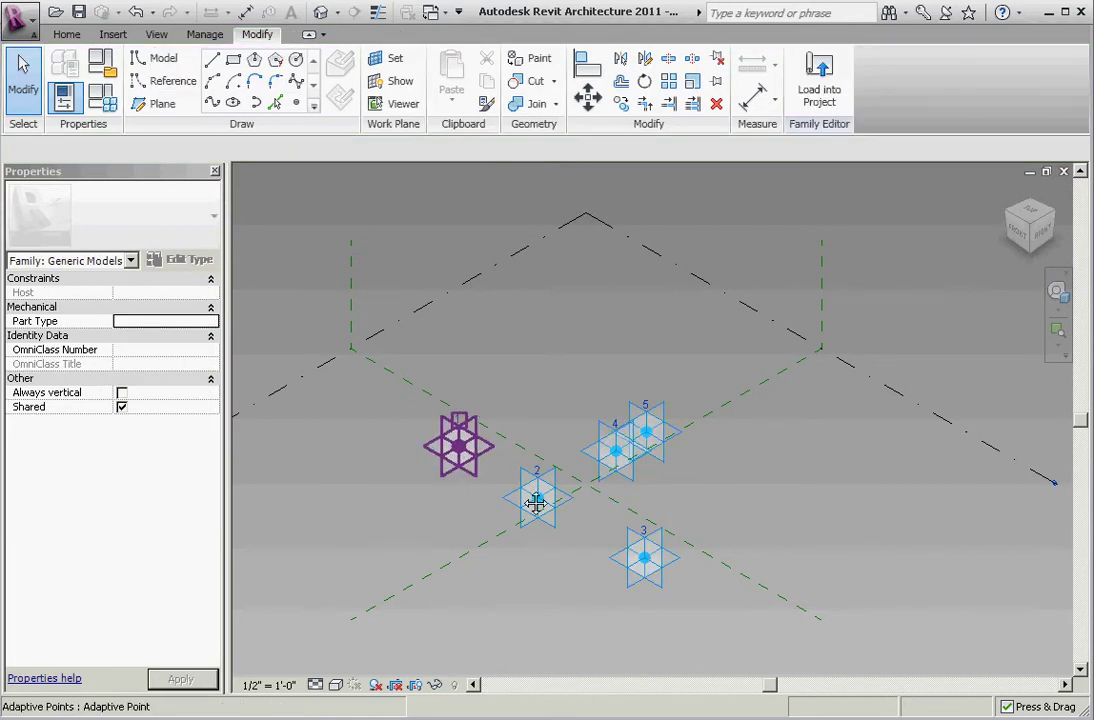
ctrl+click(684, 459)
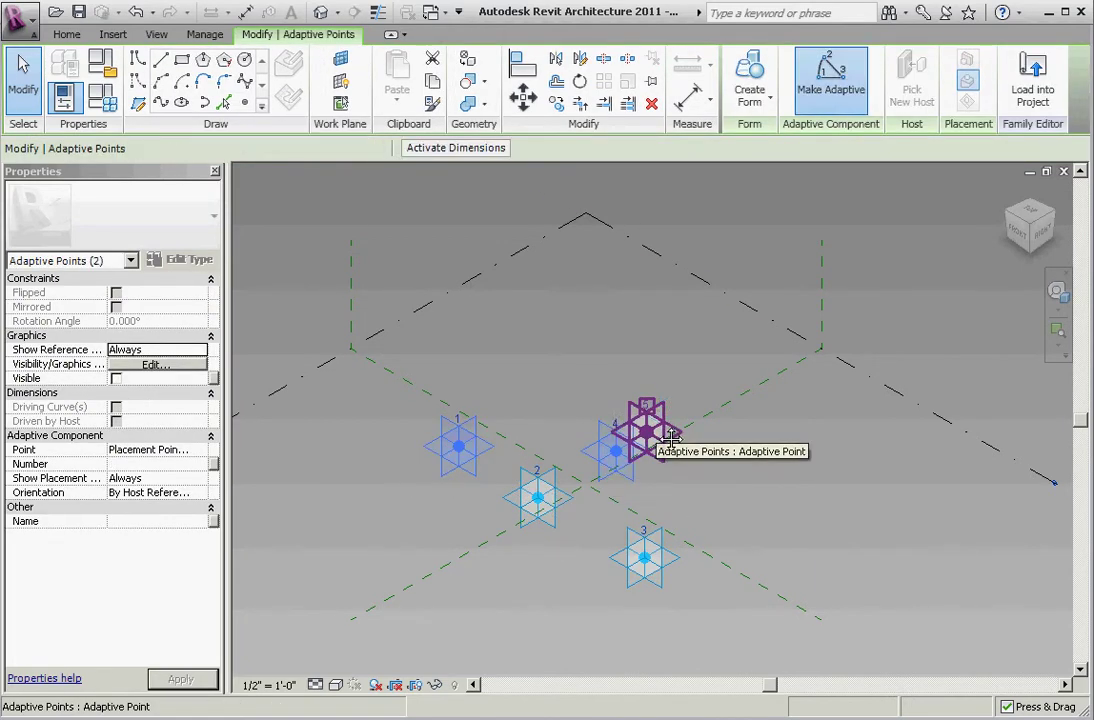
ctrl+click(650, 440)
ctrl+click(652, 565)
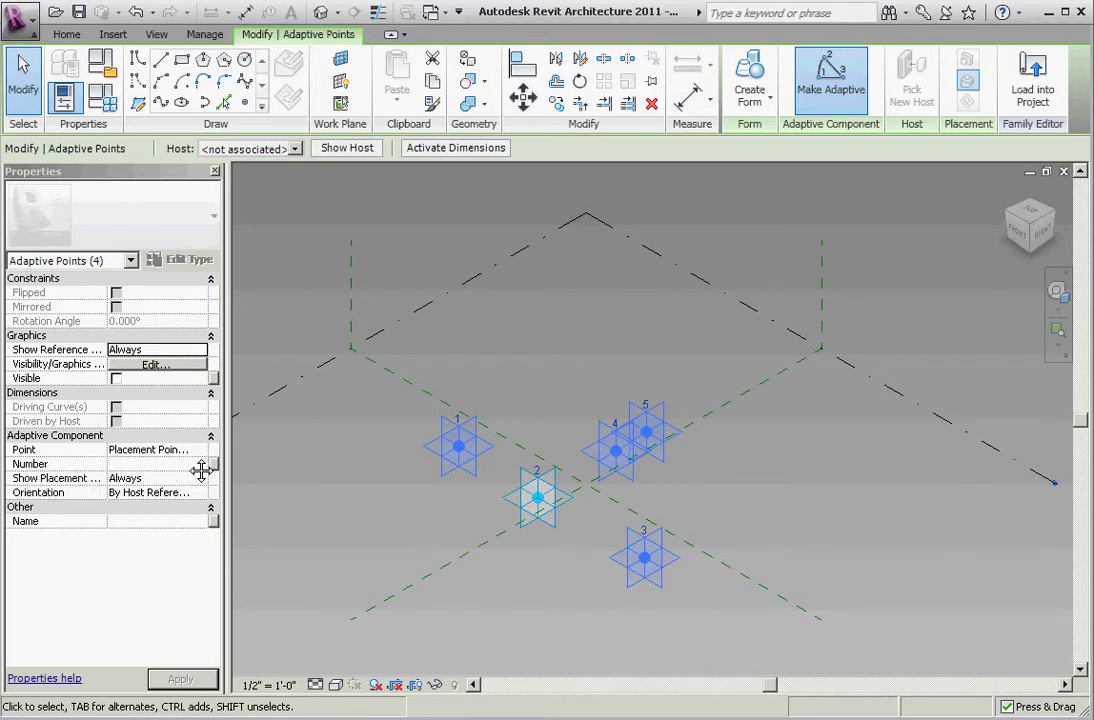
Widen the Properties palette and set the four selected points to Shape Handle Point (Adaptive).
drag(243, 463, 293, 464)
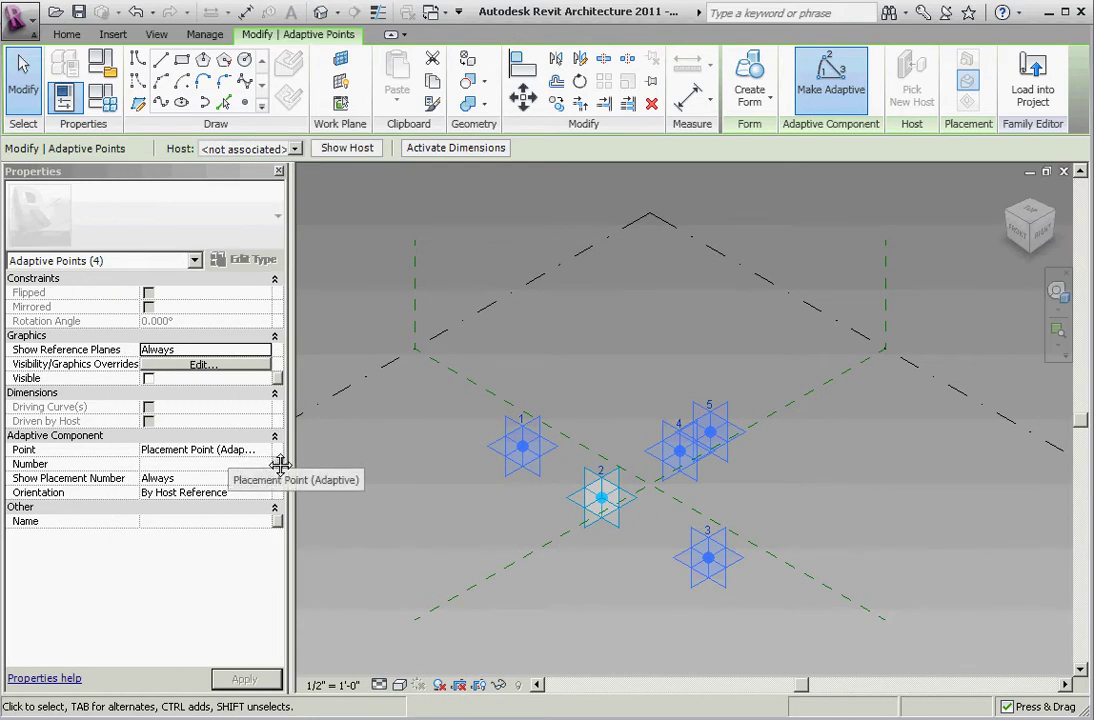
click(277, 460)
click(281, 463)
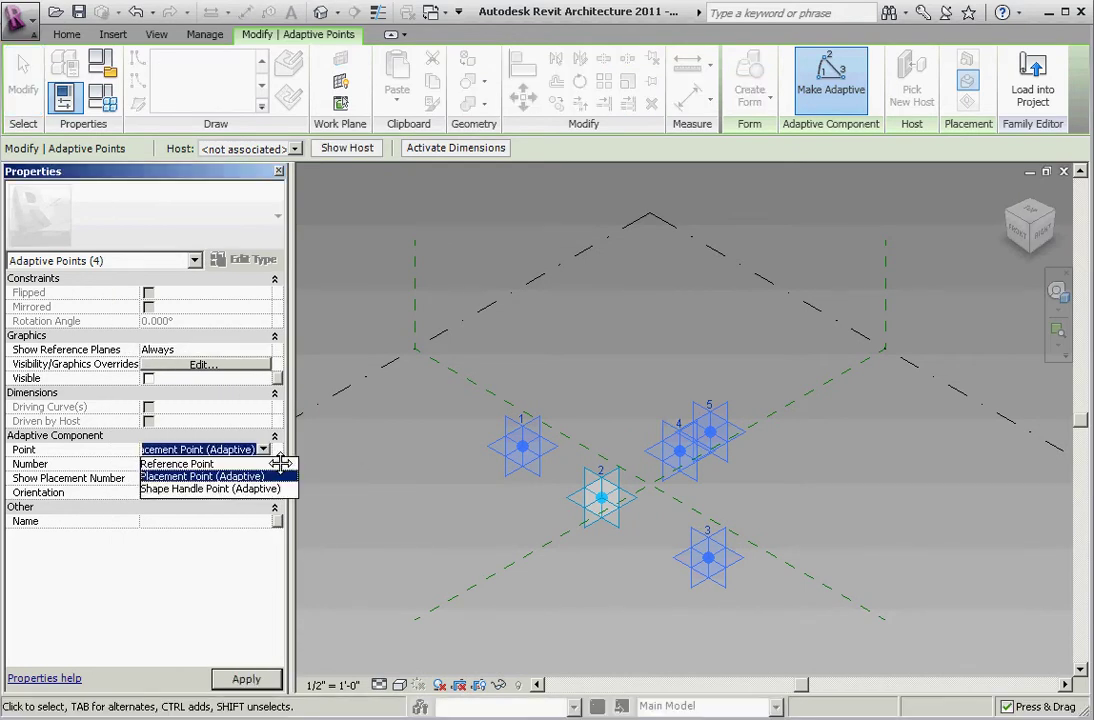
click(217, 489)
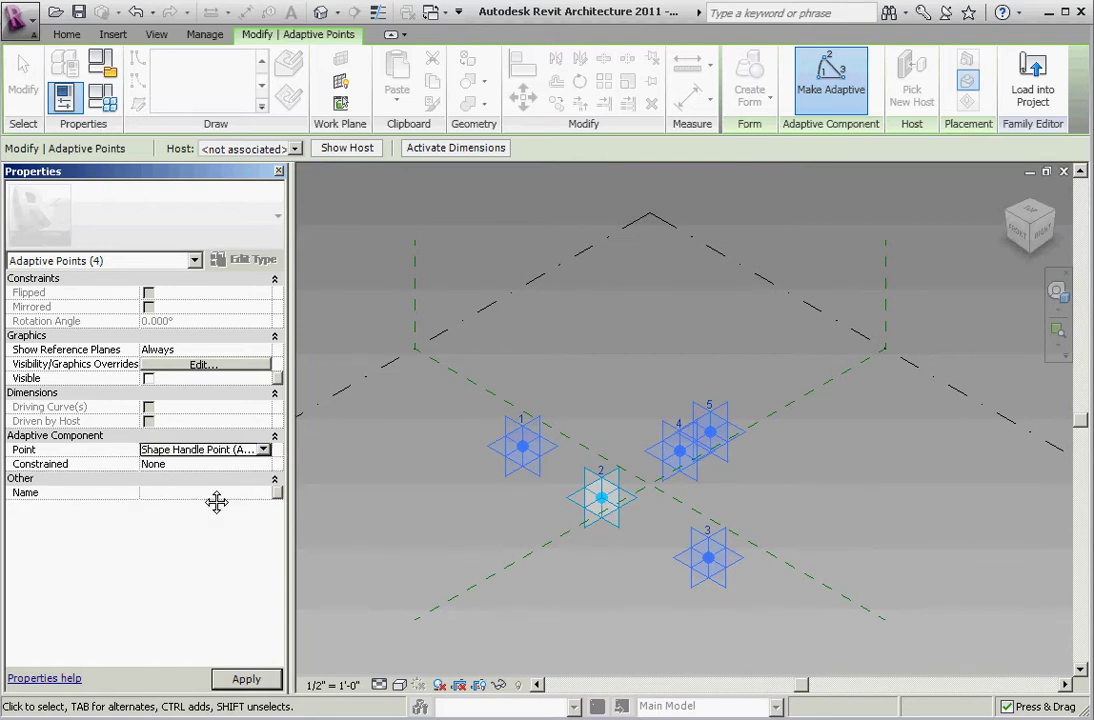
click(505, 527)
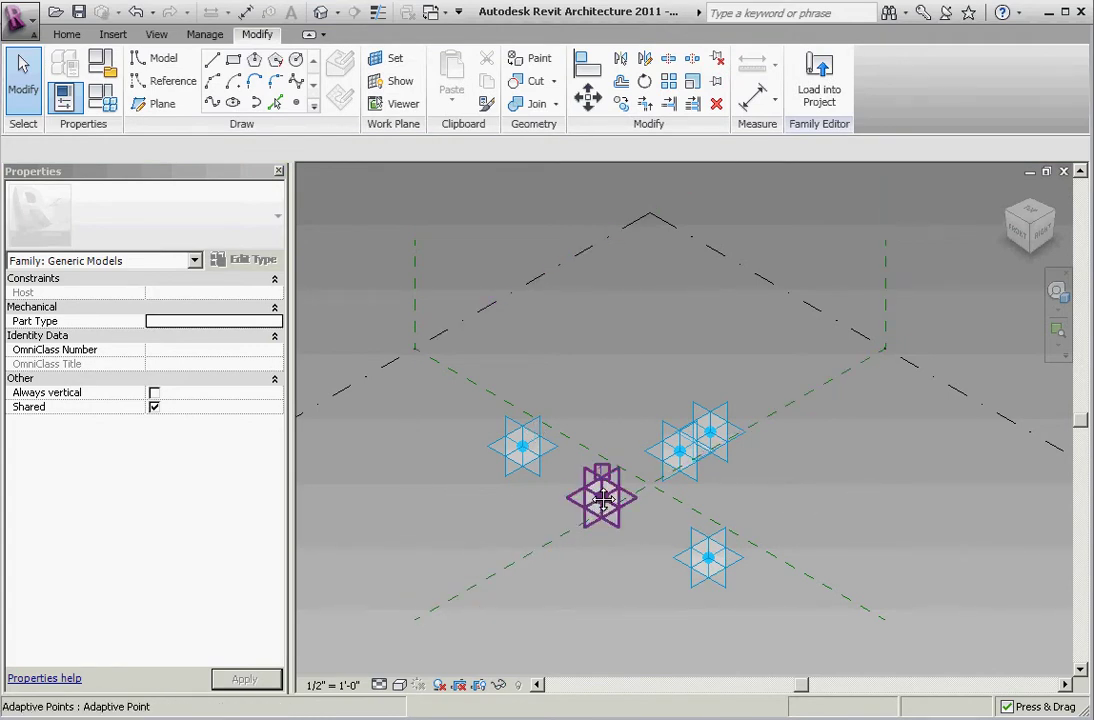
Recentre the view on the points and float the Work Plane tools beside the canvas.
scroll(601, 497, up, 3)
middle_drag(932, 493, 893, 465)
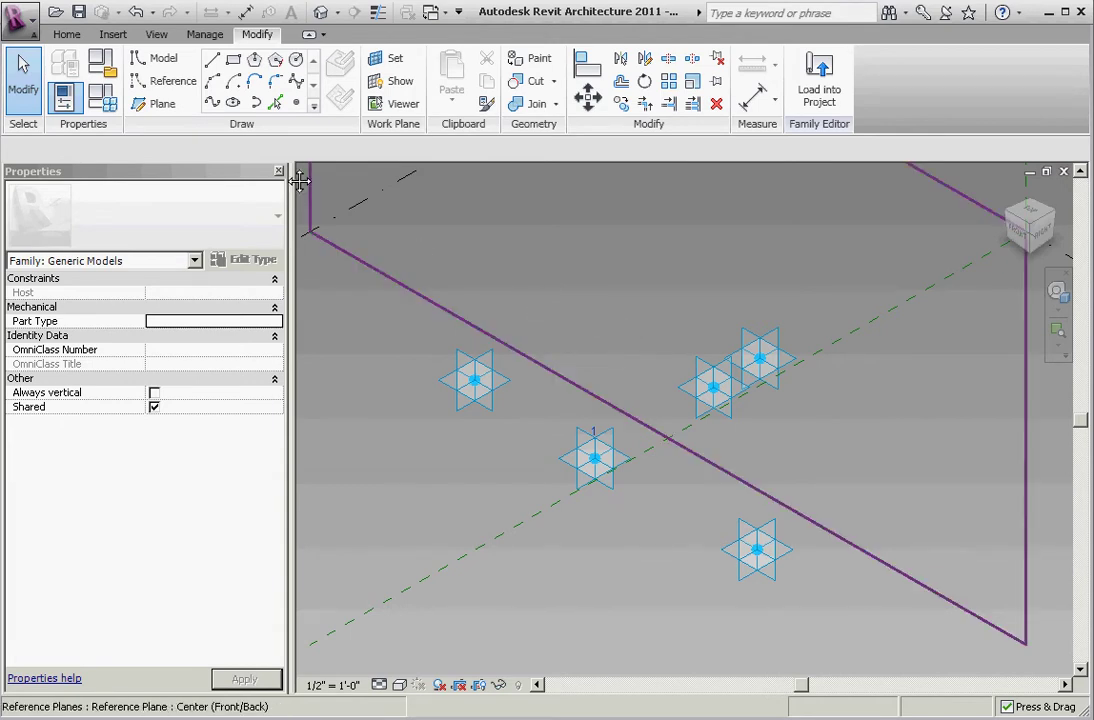
click(297, 103)
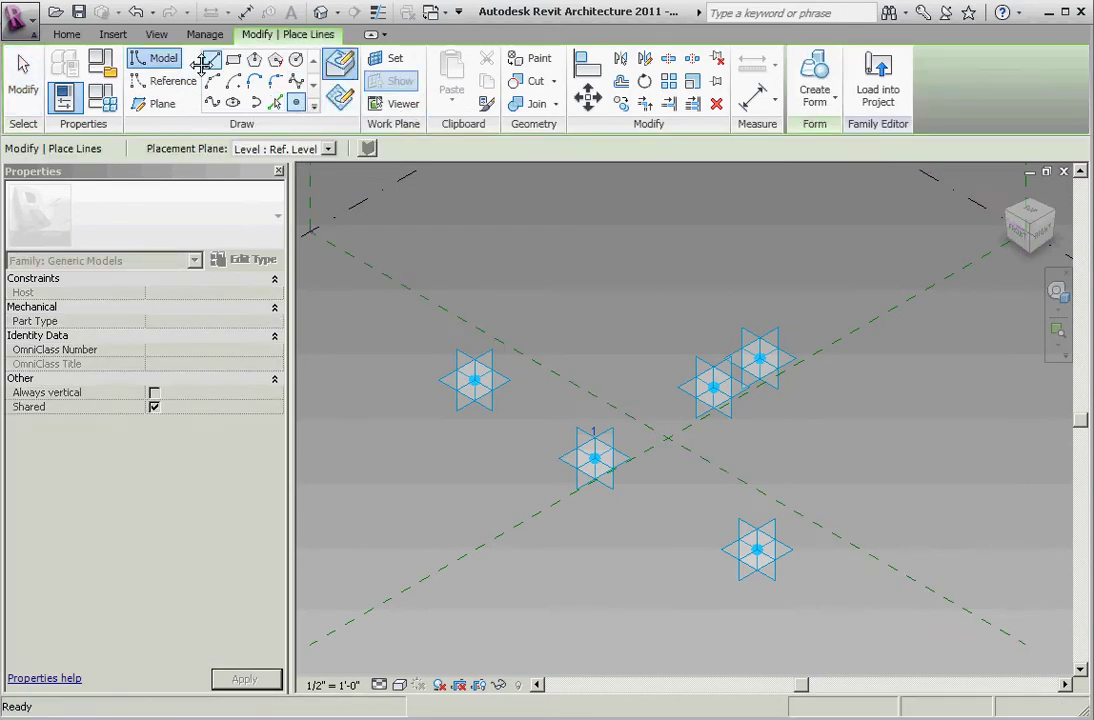
click(25, 78)
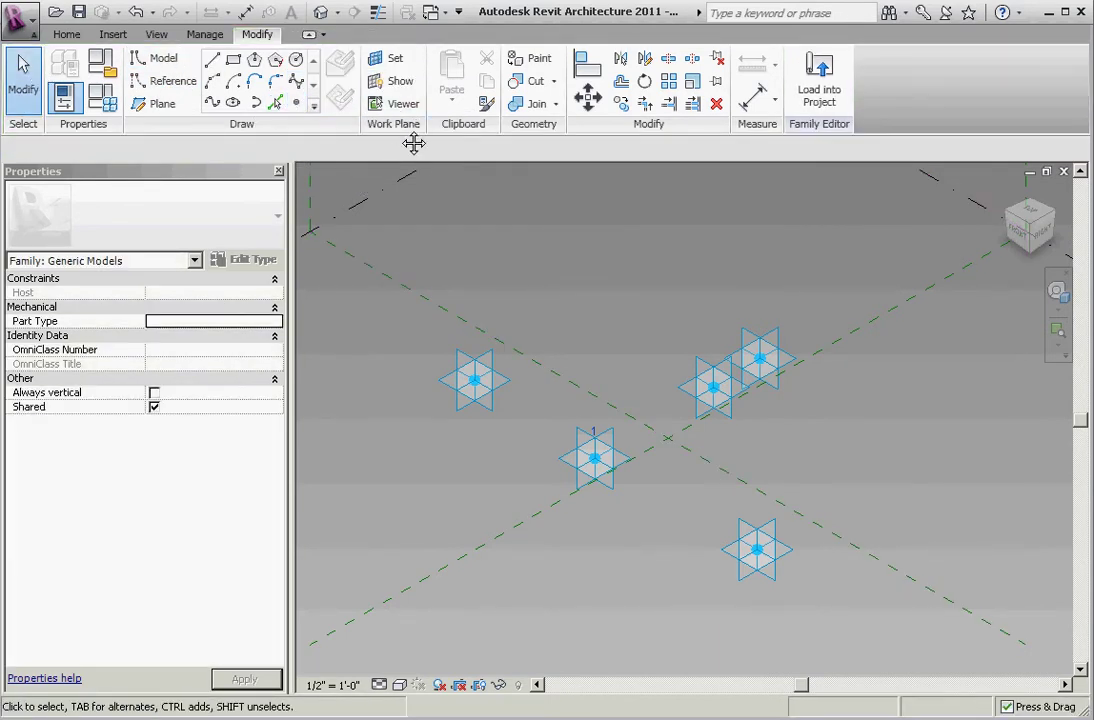
mouse_move(414, 144)
mouse_down()
mouse_move(635, 249)
mouse_move(408, 298)
mouse_move(388, 413)
mouse_move(397, 504)
mouse_up()
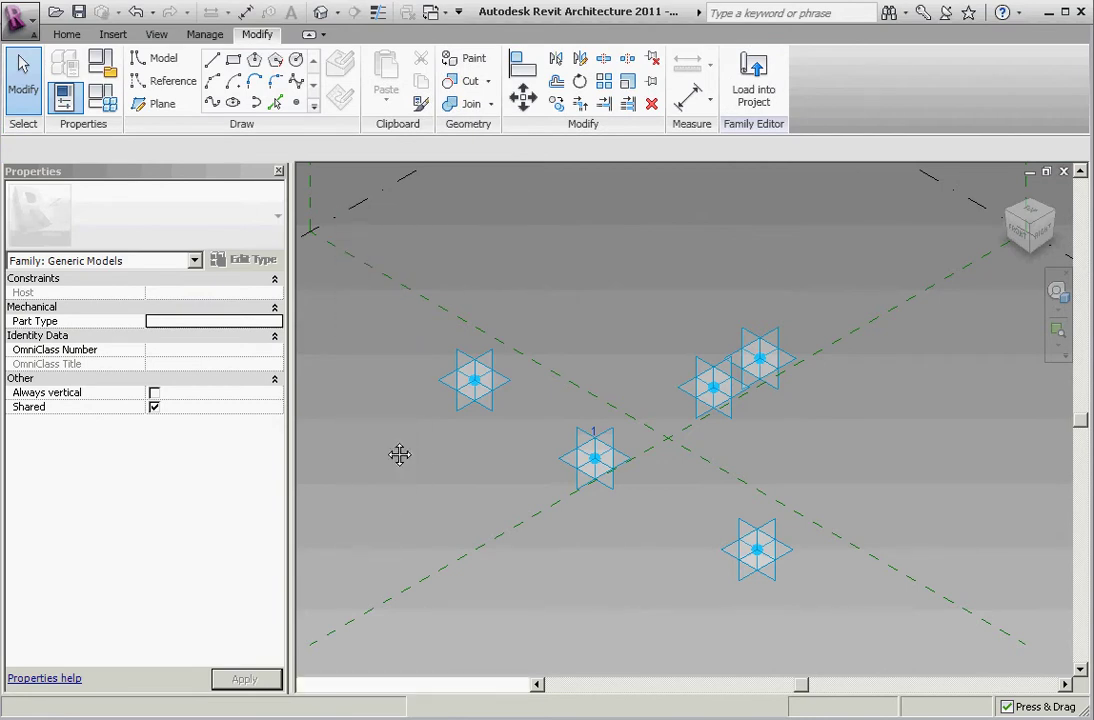
Place reference points on the work planes of the left and right adaptive points.
click(298, 104)
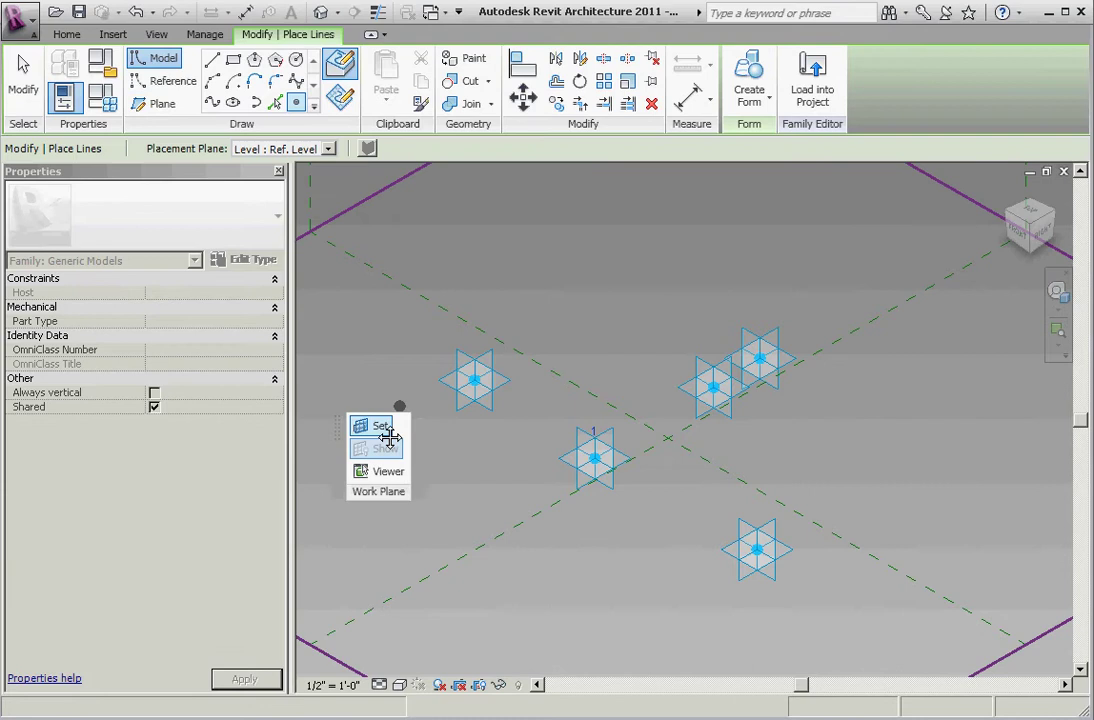
click(383, 430)
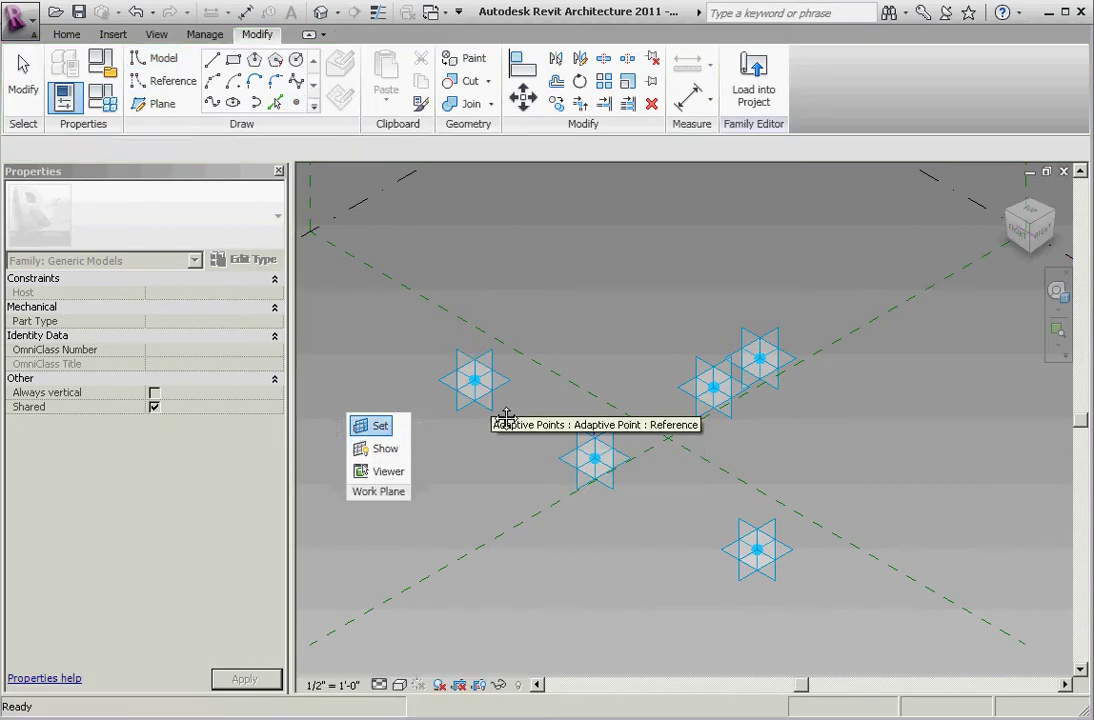
click(506, 418)
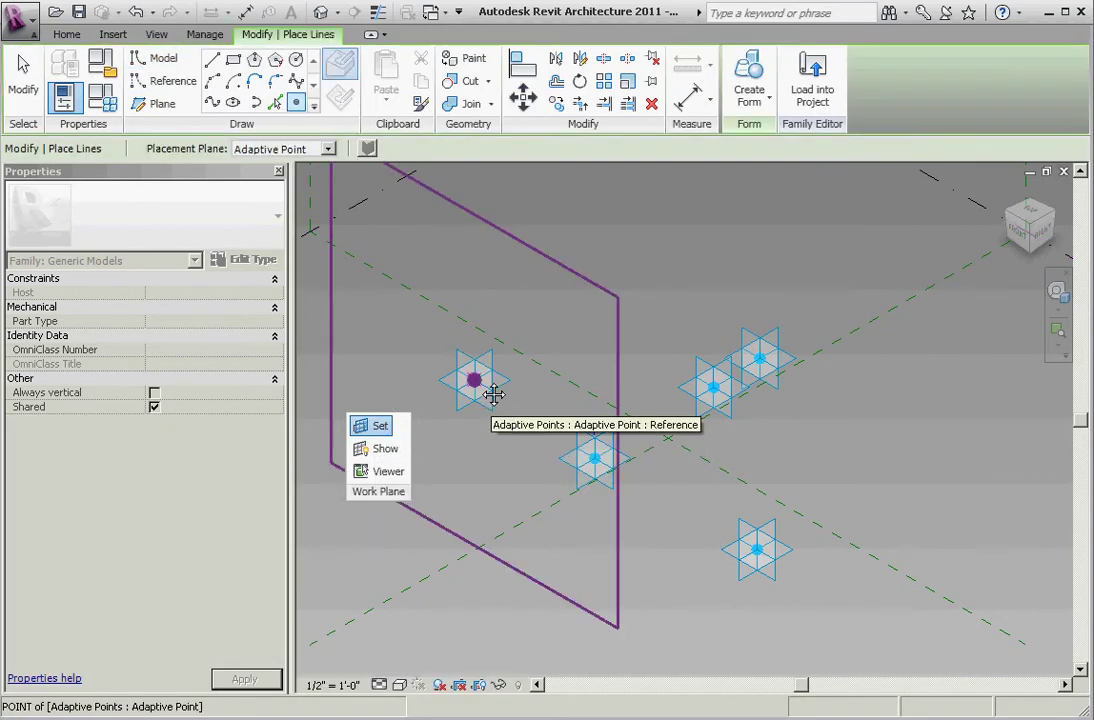
click(384, 432)
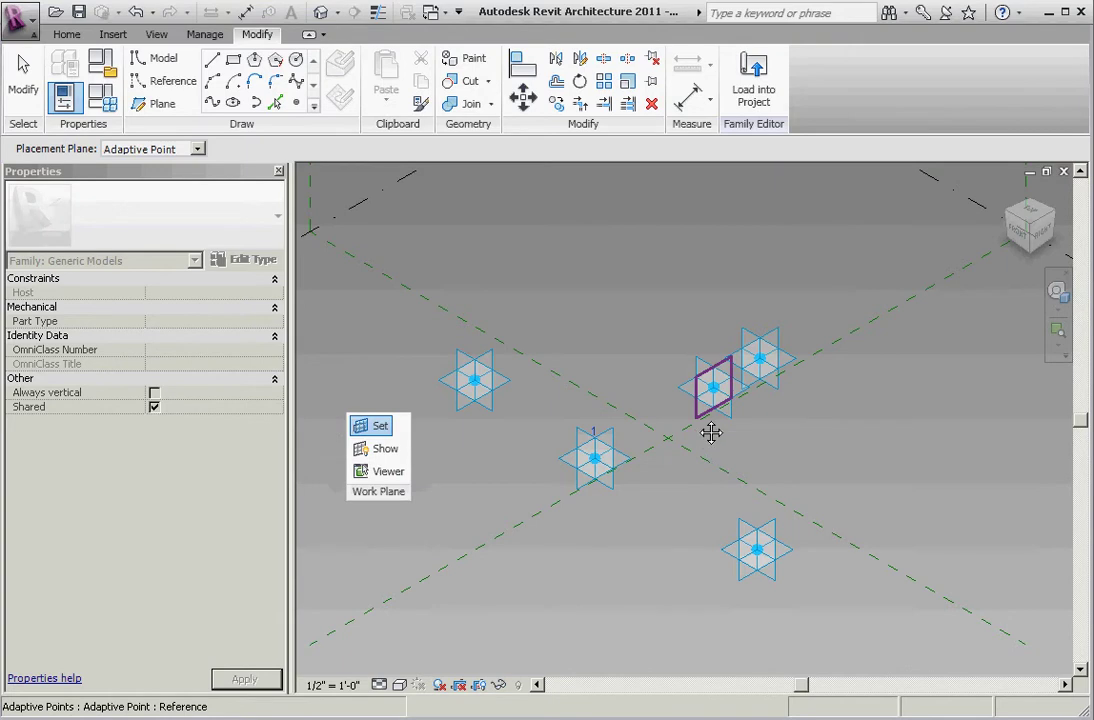
click(712, 430)
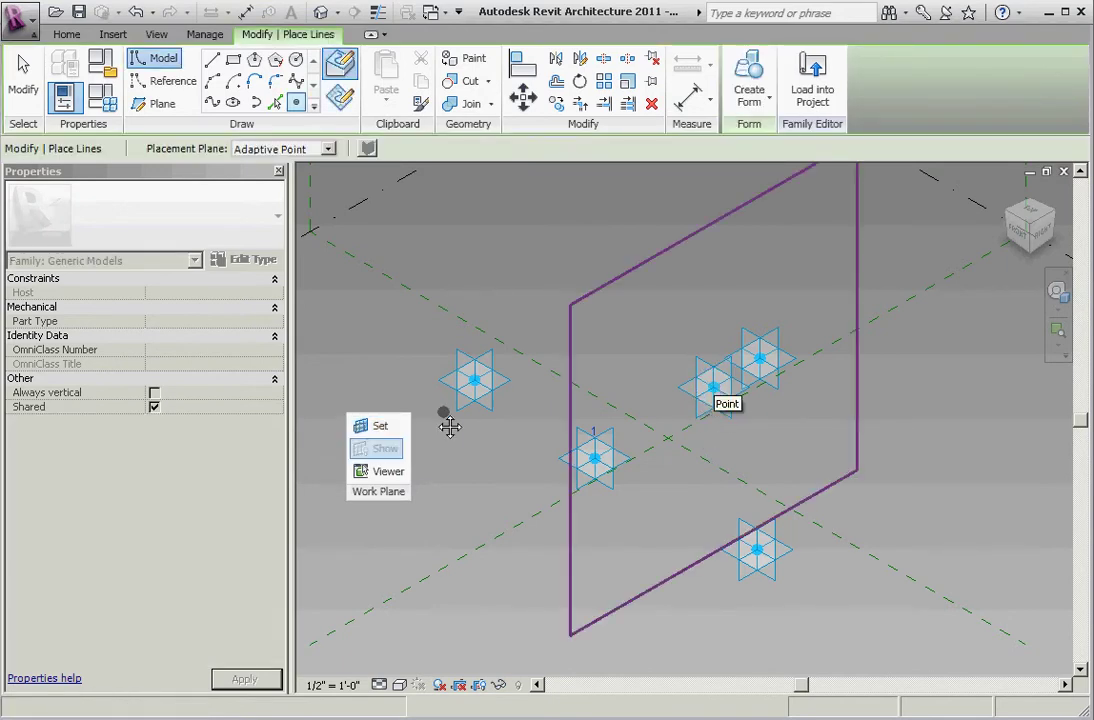
click(390, 440)
key(Escape)
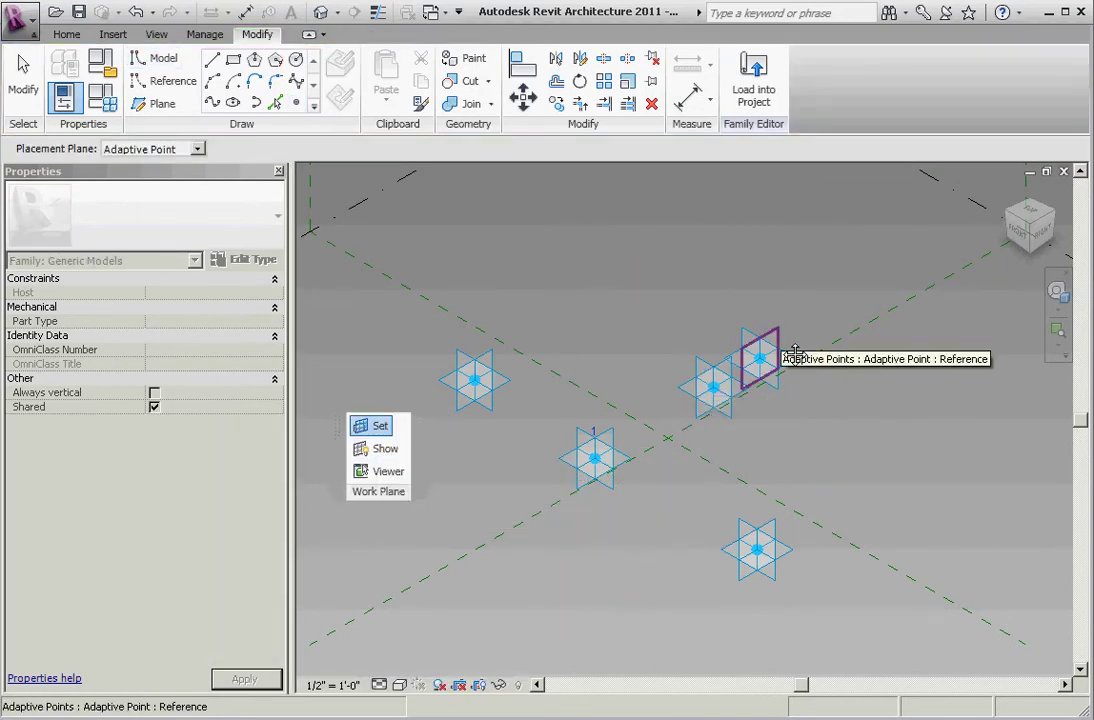
Host another reference point on the bottom adaptive point's plane using the LI shortcut.
key(l)
key(i)
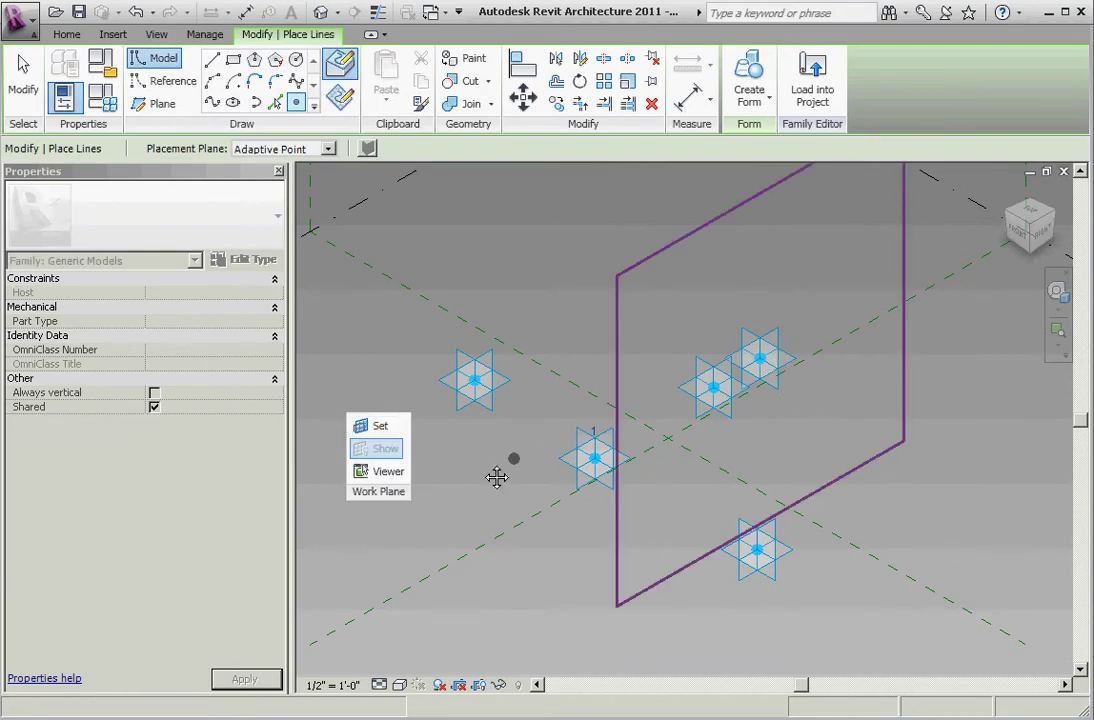
click(383, 438)
key(Escape)
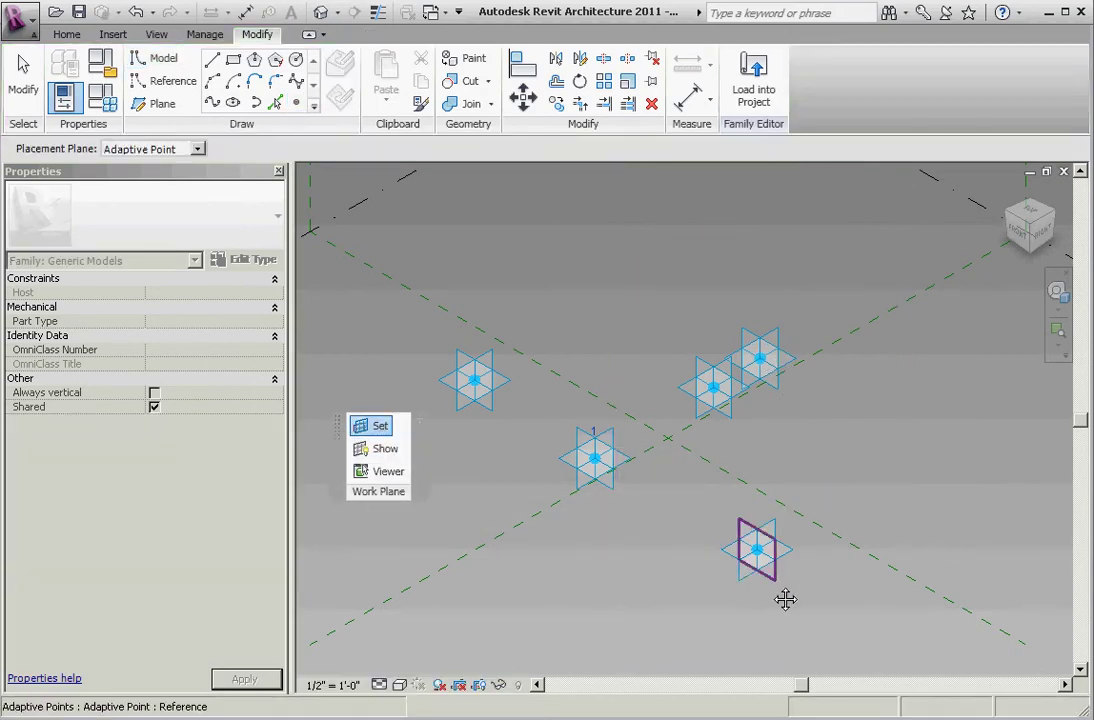
key(l)
key(i)
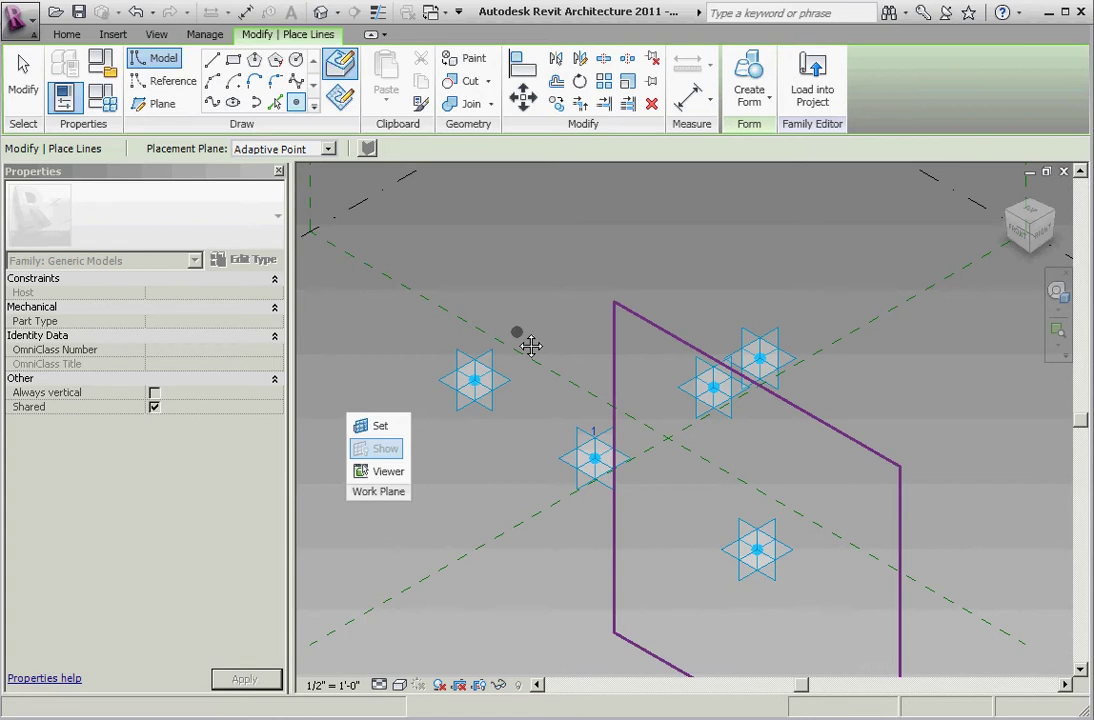
key(Escape)
Drag the four hosted reference points away from their adaptive point hosts.
click(490, 393)
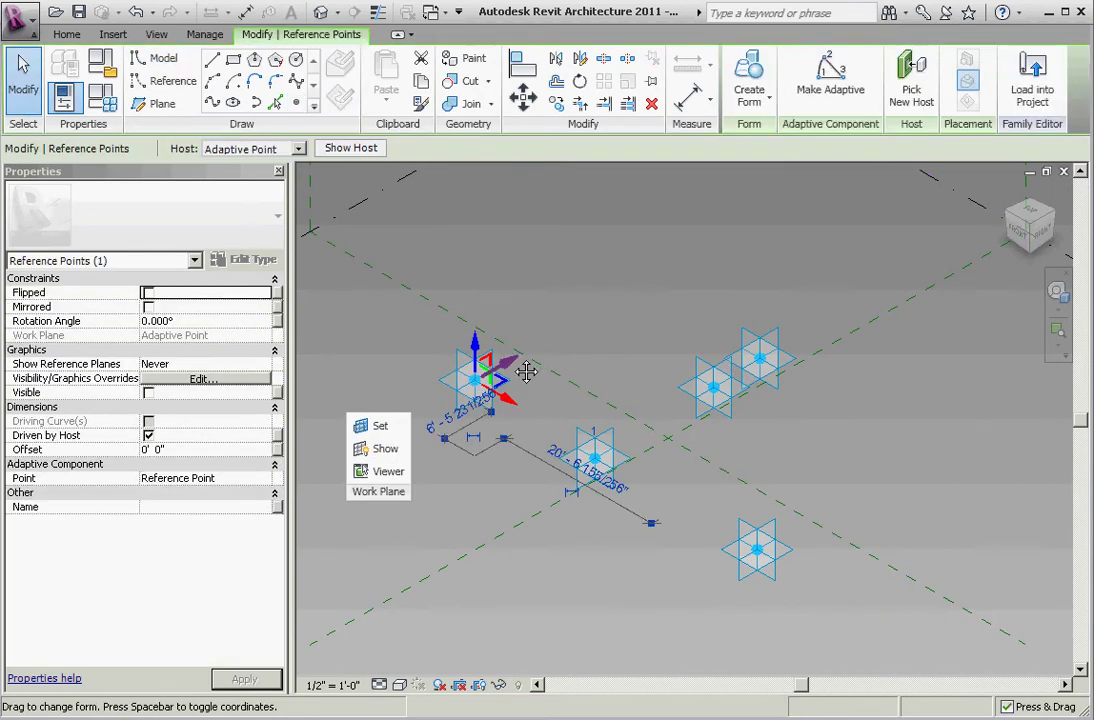
drag(520, 374, 813, 239)
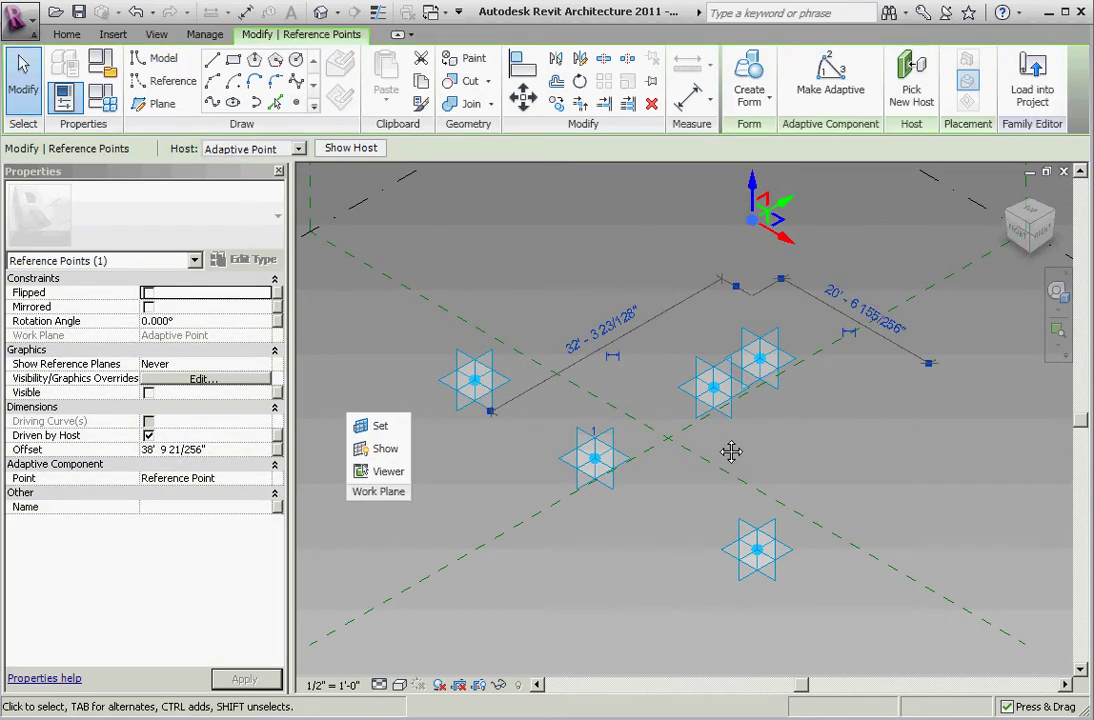
click(724, 398)
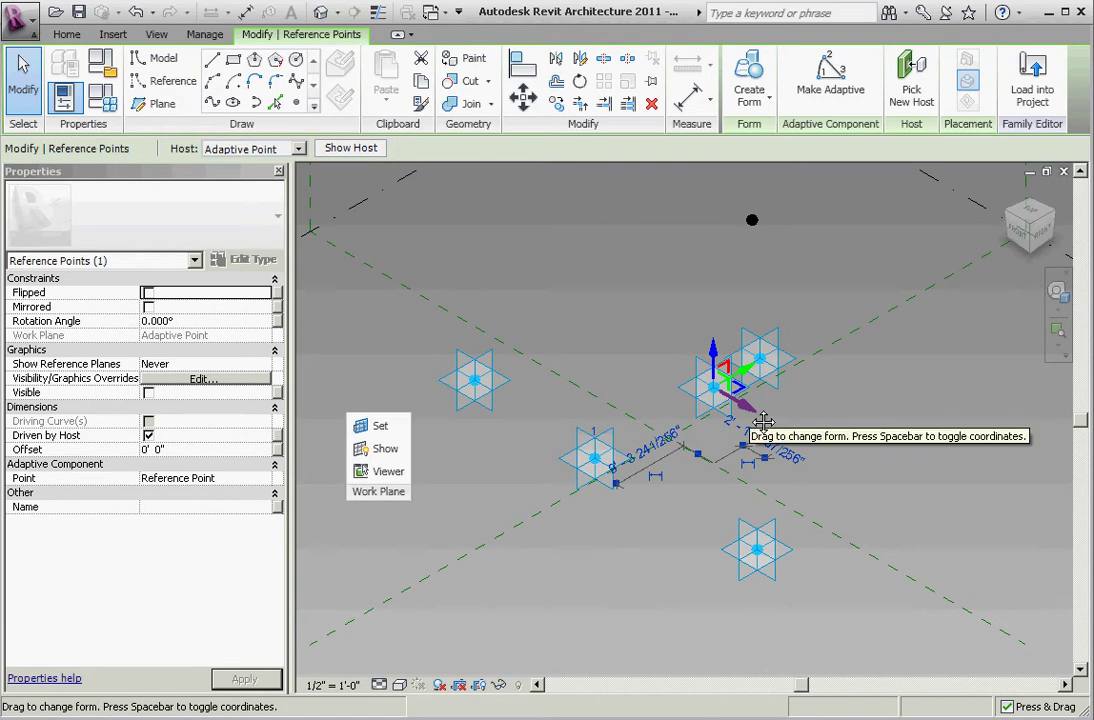
drag(763, 422, 537, 302)
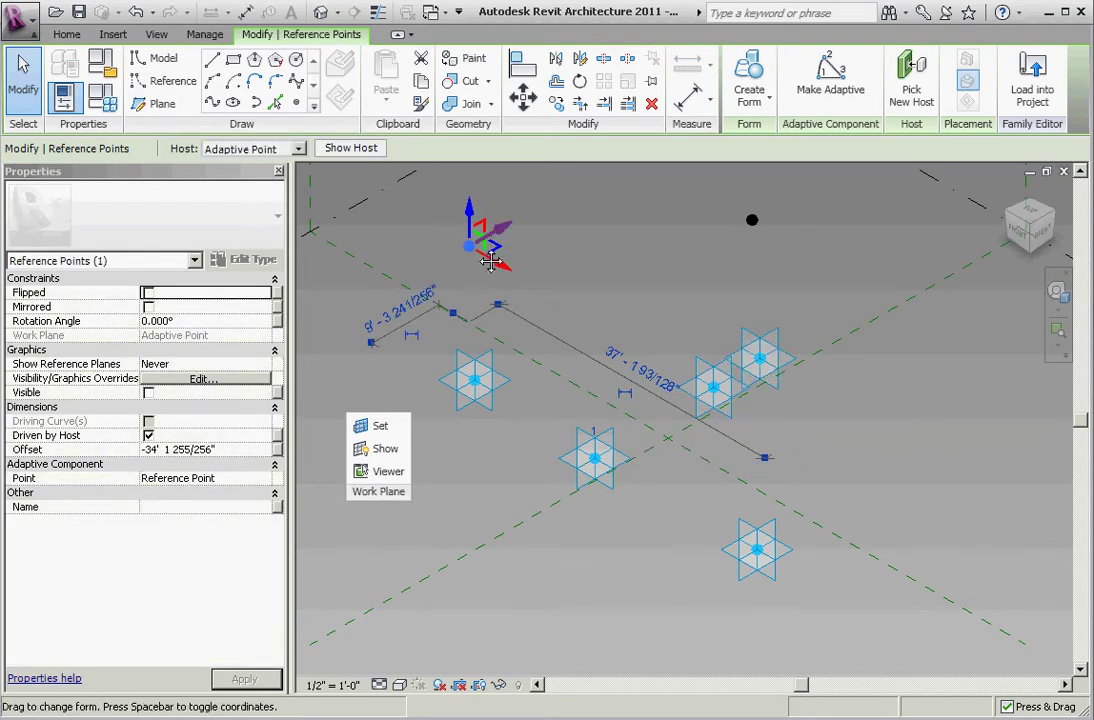
drag(512, 274, 962, 536)
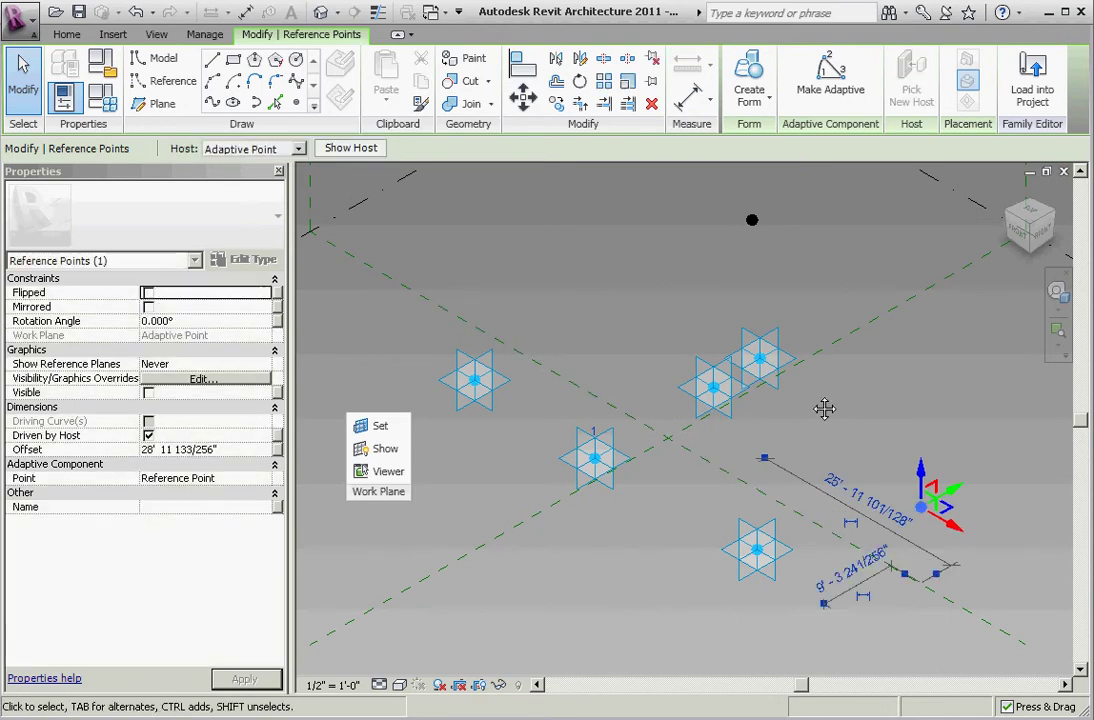
click(769, 366)
drag(810, 388, 545, 262)
click(877, 486)
click(780, 566)
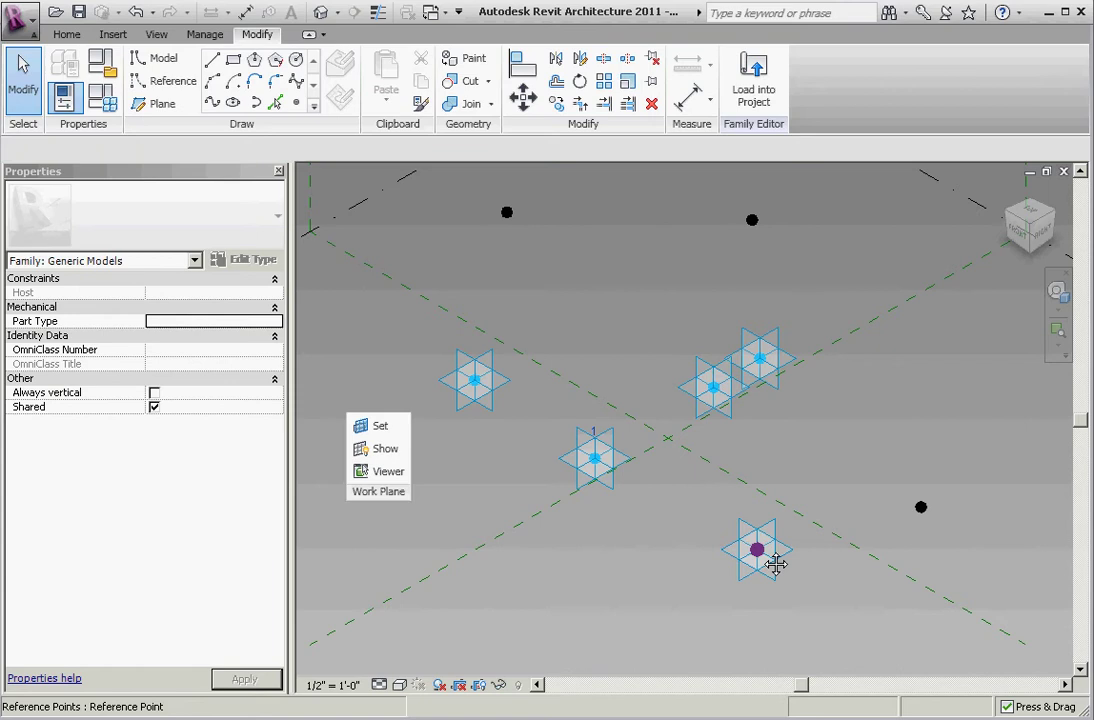
drag(776, 564, 1035, 375)
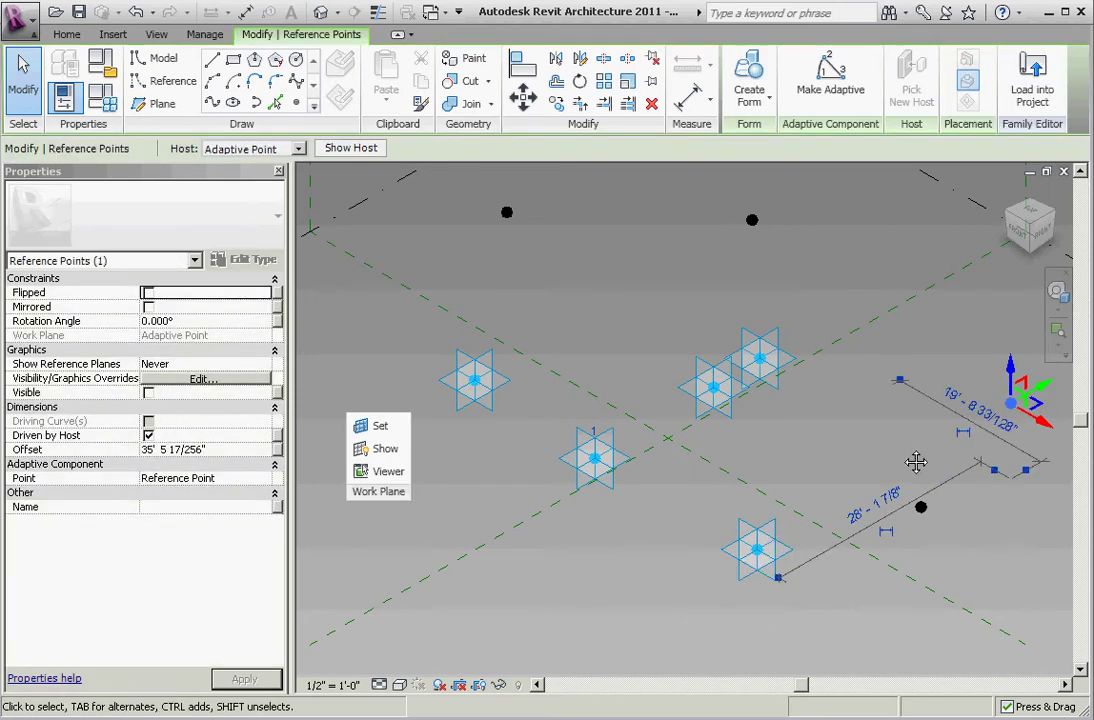
click(916, 462)
Nudge the left adaptive point slightly and select the bottom adaptive point.
shift+middle_drag(823, 442, 789, 465)
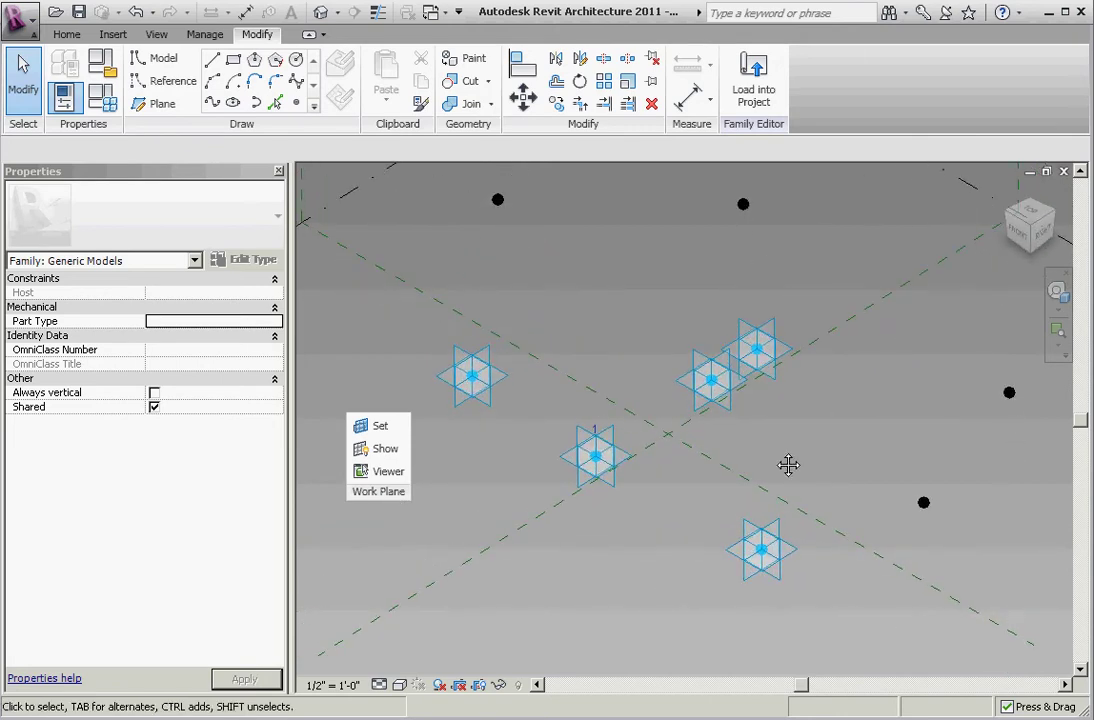
click(488, 405)
mouse_move(488, 348)
mouse_down()
mouse_move(488, 315)
mouse_move(486, 360)
mouse_up()
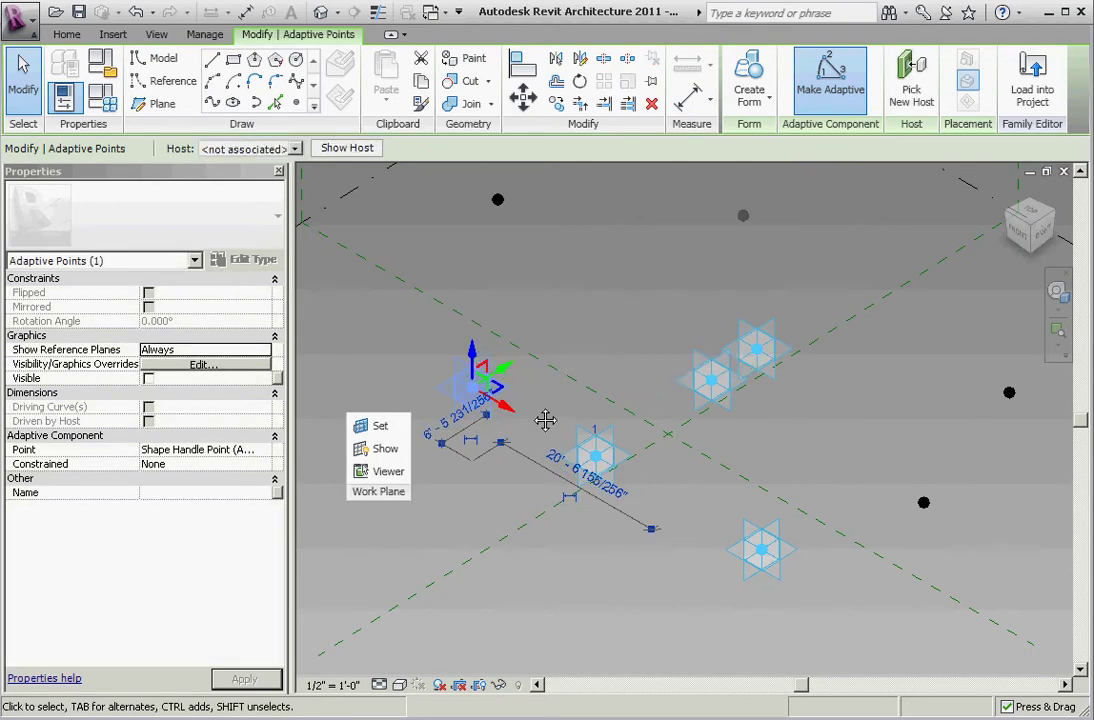
click(542, 419)
click(790, 573)
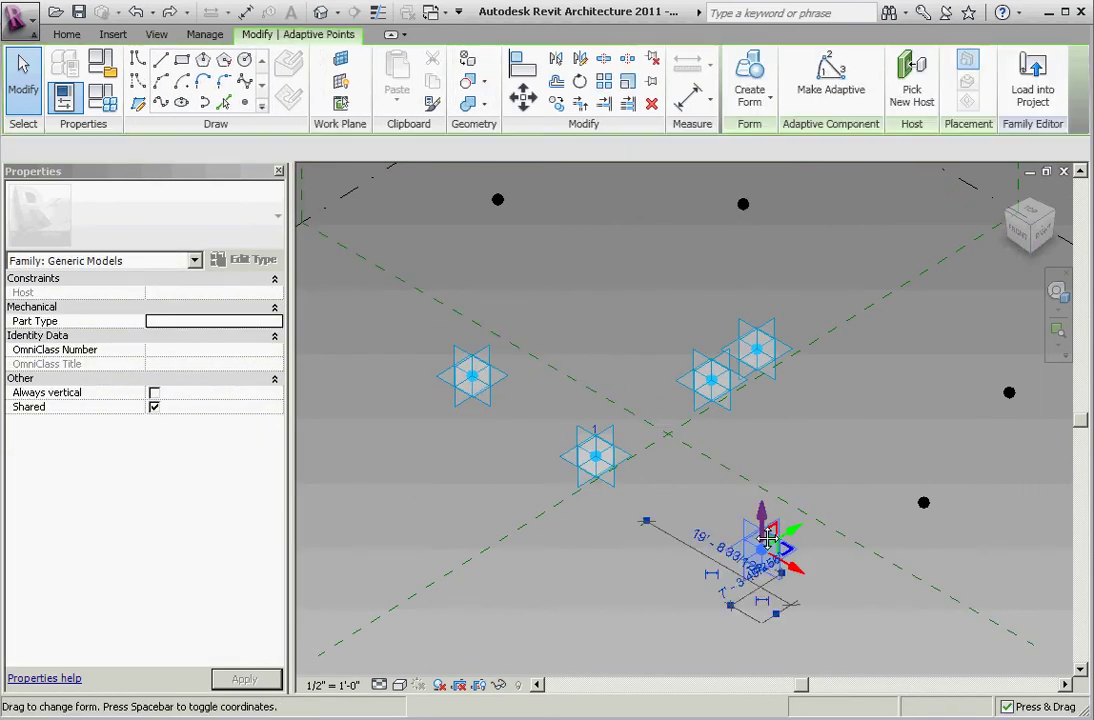
Nudge the bottom adaptive point, then draw a spline through the window-selected points.
drag(762, 481, 800, 481)
click(814, 485)
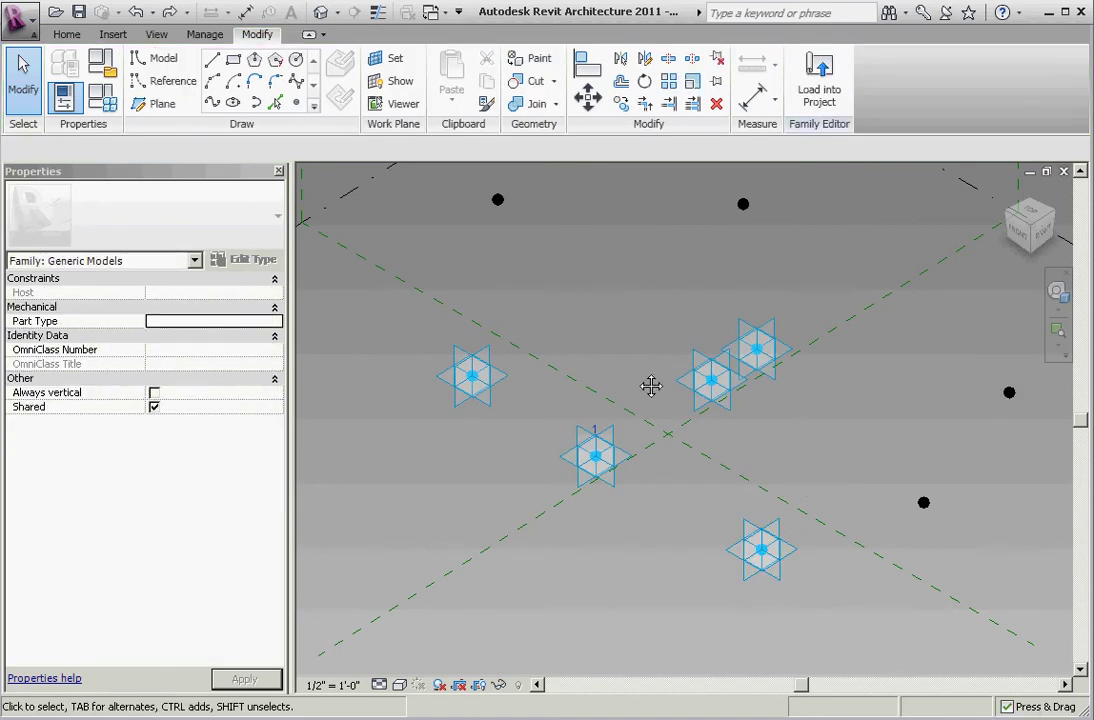
shift+middle_drag(597, 329, 728, 281)
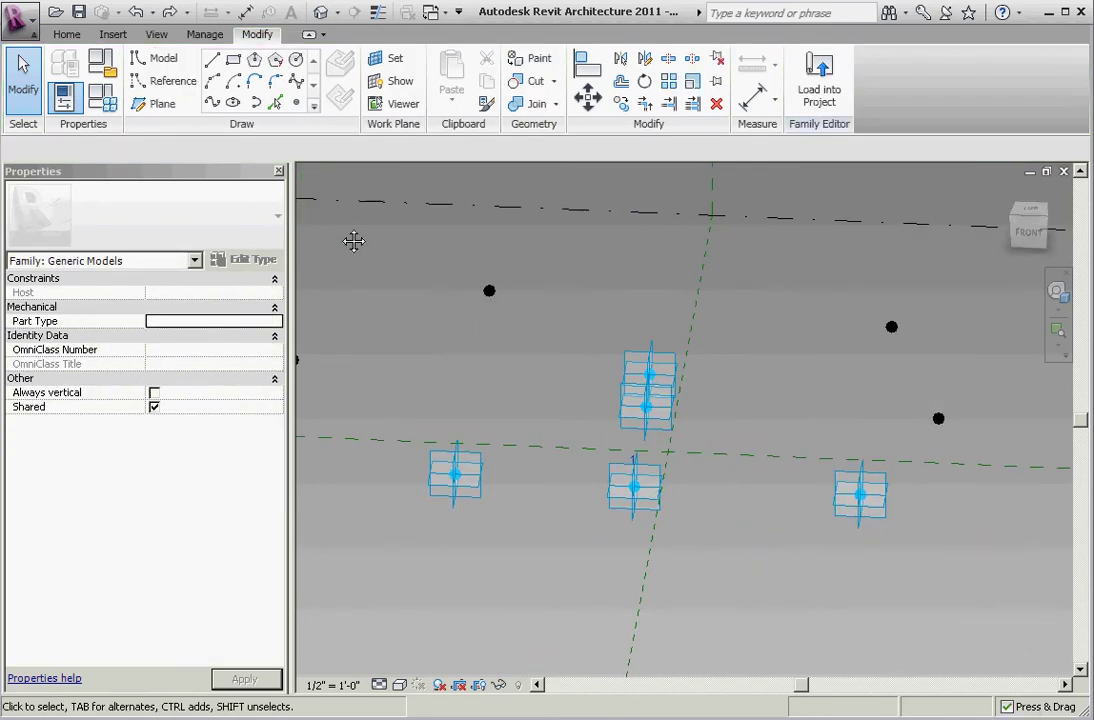
drag(353, 228, 529, 584)
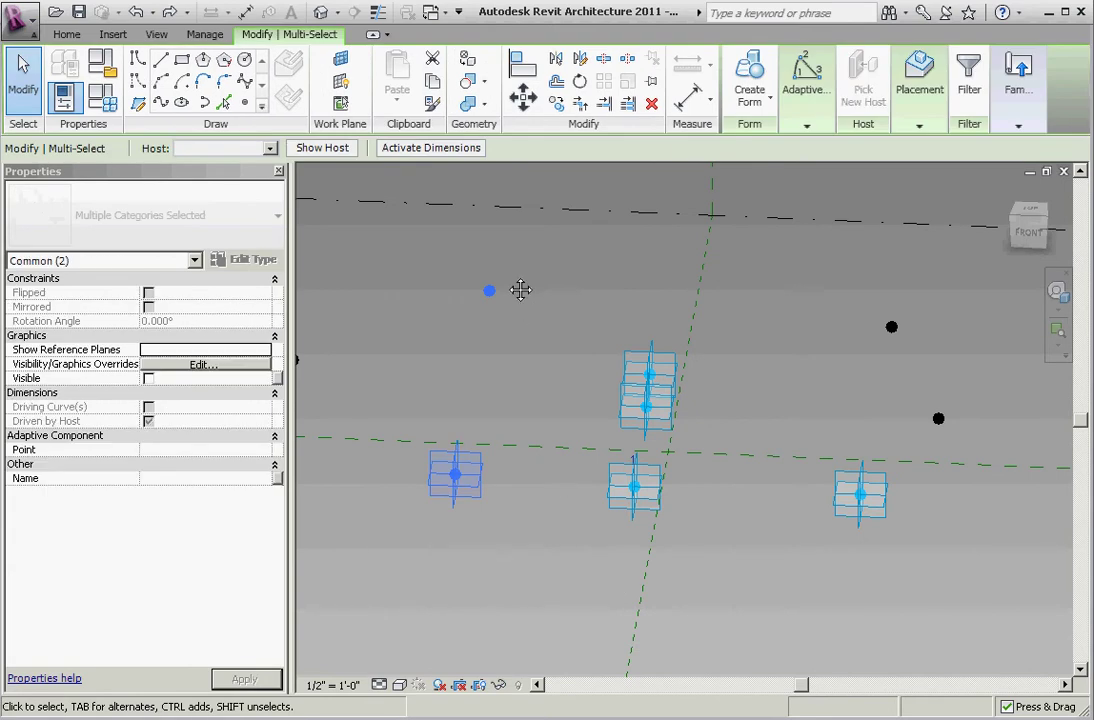
click(160, 103)
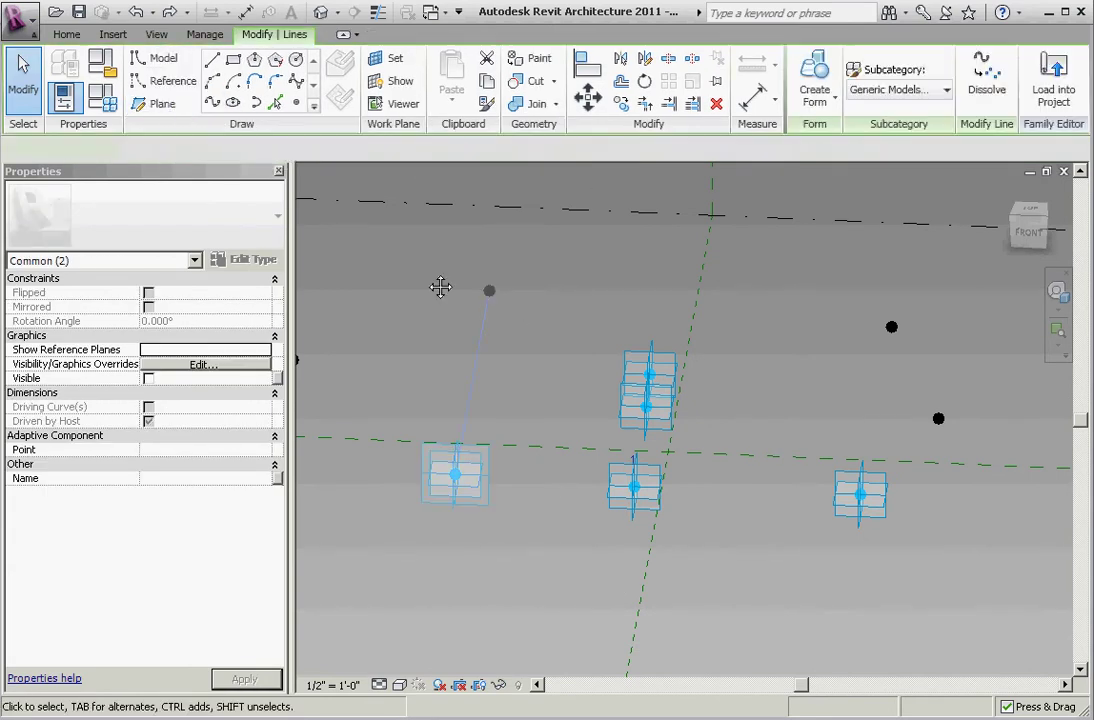
click(583, 372)
Draw a line through two selected reference points on the model's right side.
shift+middle_drag(588, 368, 481, 290)
click(771, 291)
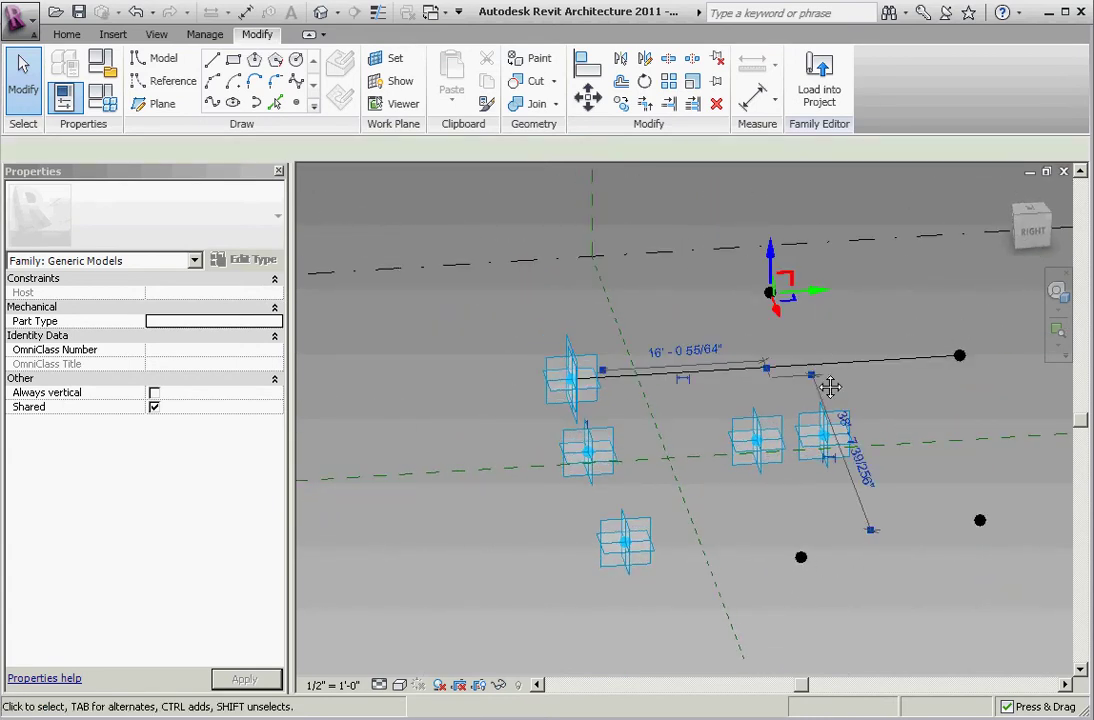
ctrl+click(858, 453)
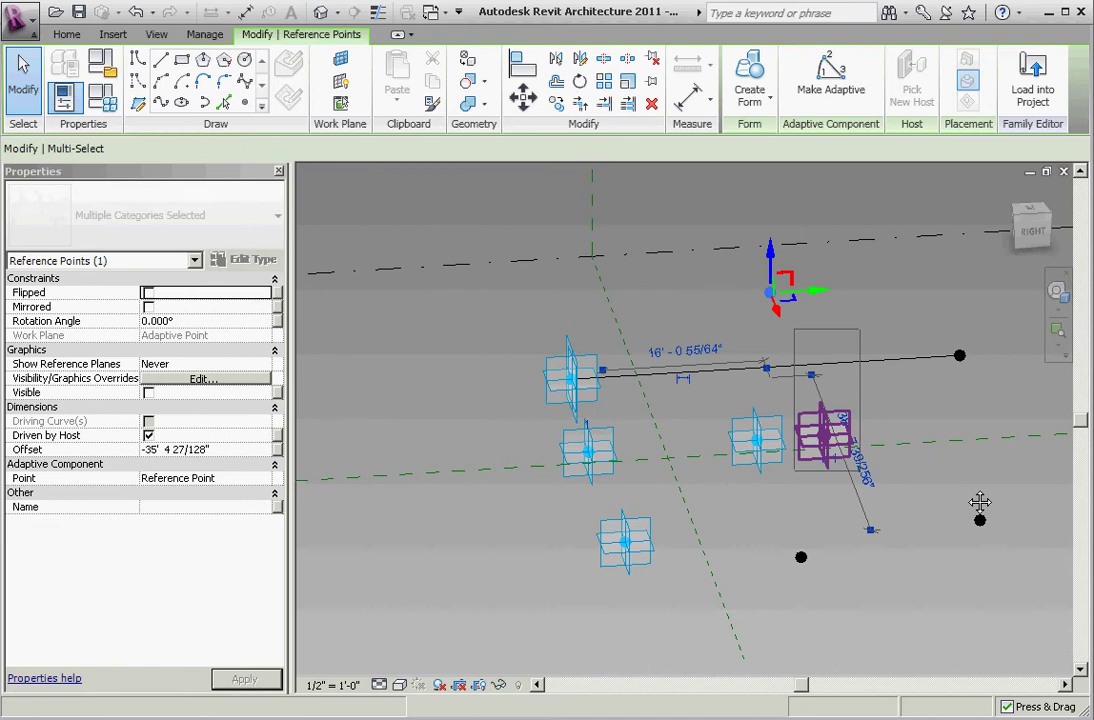
click(162, 105)
click(640, 322)
Draw a third line through the selected points after orbiting to an oblique view.
mouse_move(640, 322)
shift+middle_down()
mouse_move(555, 344)
mouse_move(806, 403)
mouse_move(1027, 325)
shift+middle_up()
drag(514, 296, 669, 515)
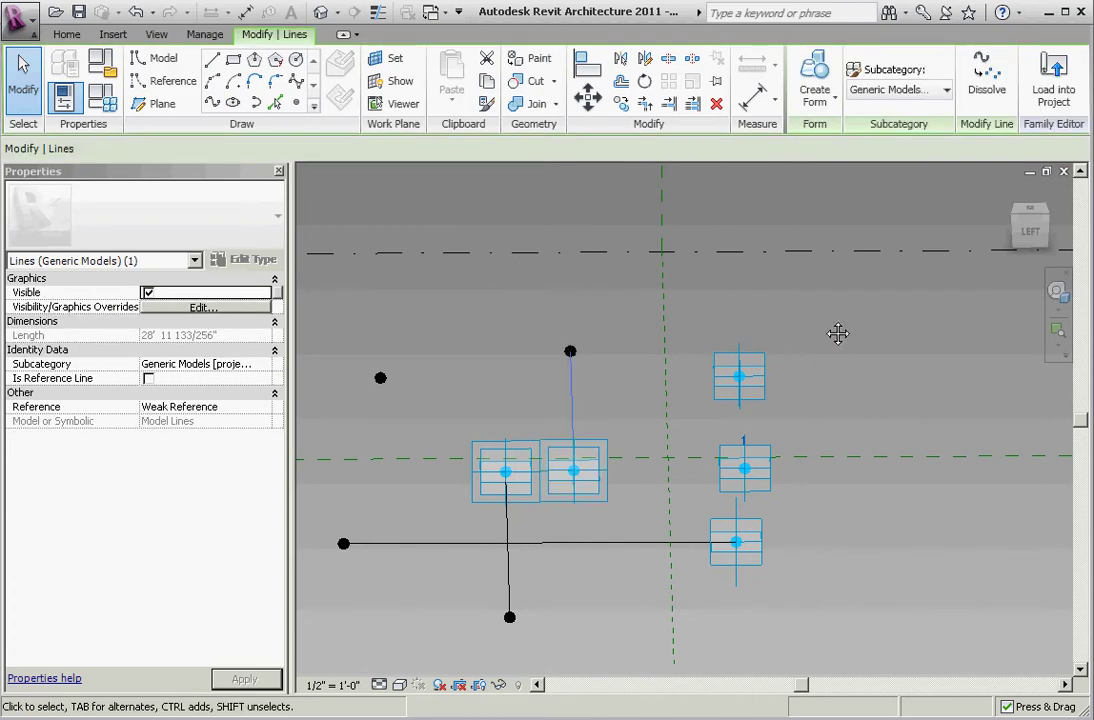
shift+middle_drag(838, 333, 588, 383)
drag(571, 242, 720, 590)
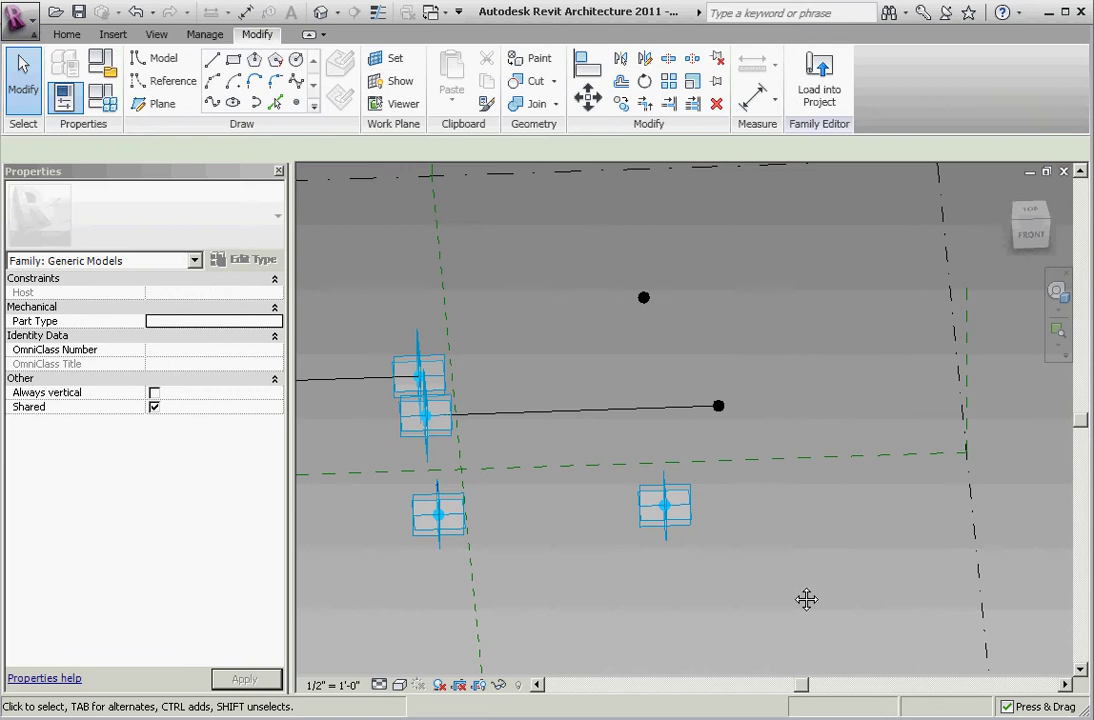
click(160, 102)
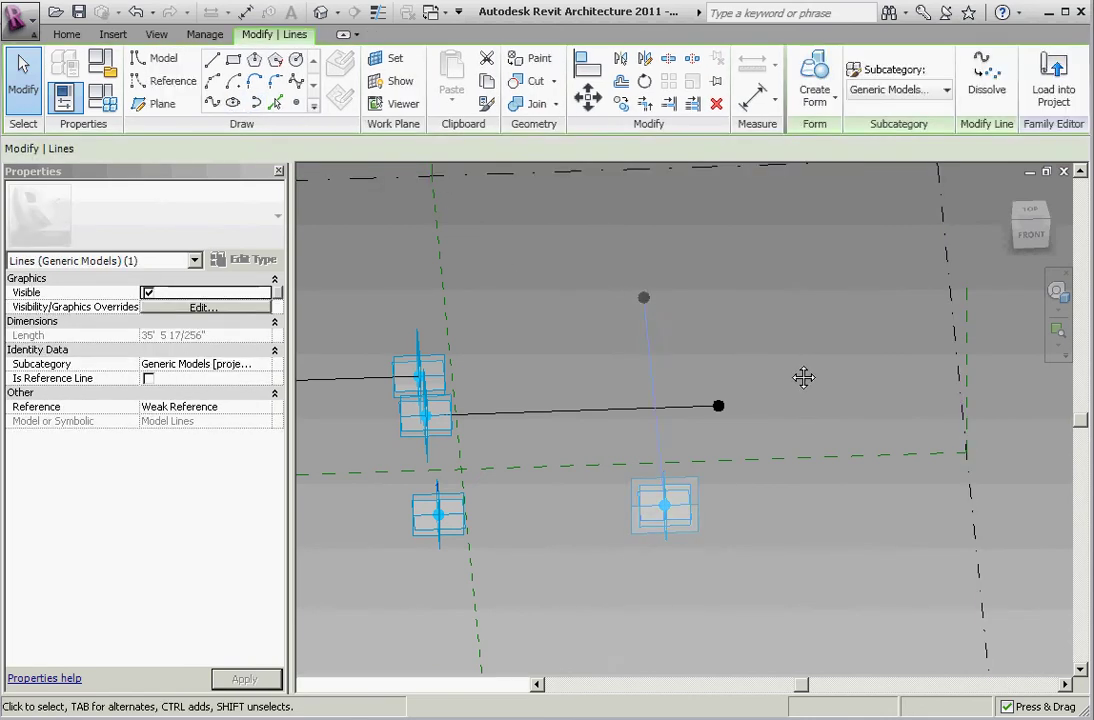
Connect the remaining adaptive points with a line through the middle of the frame.
click(814, 377)
shift+middle_drag(825, 378, 608, 393)
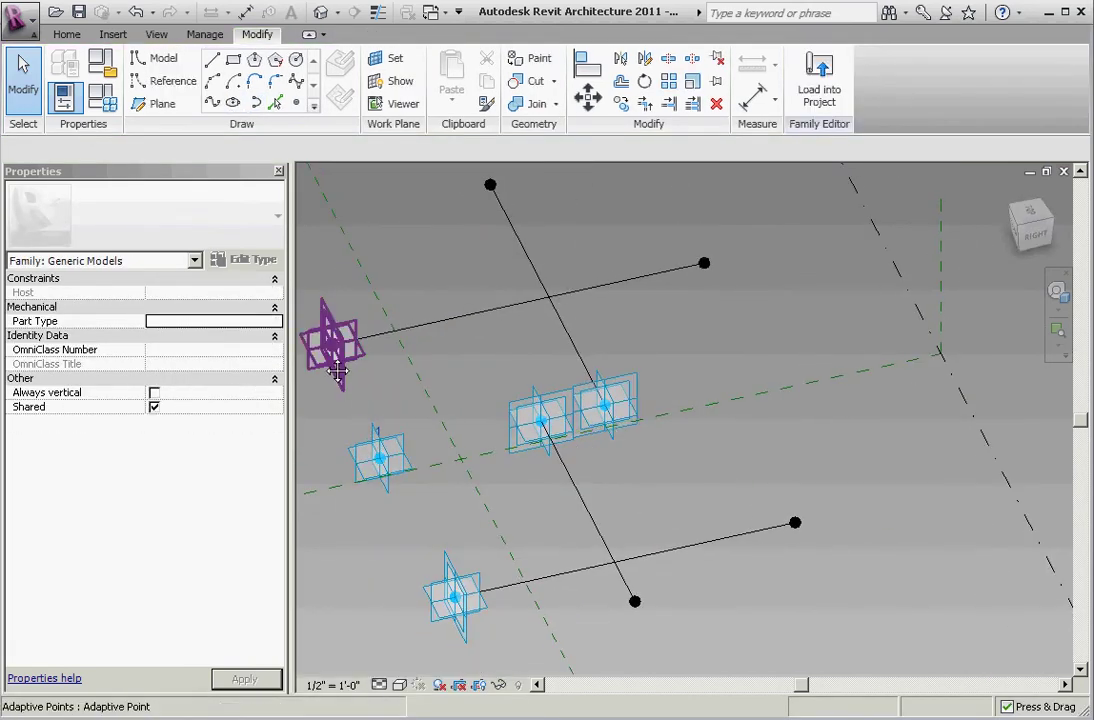
click(352, 385)
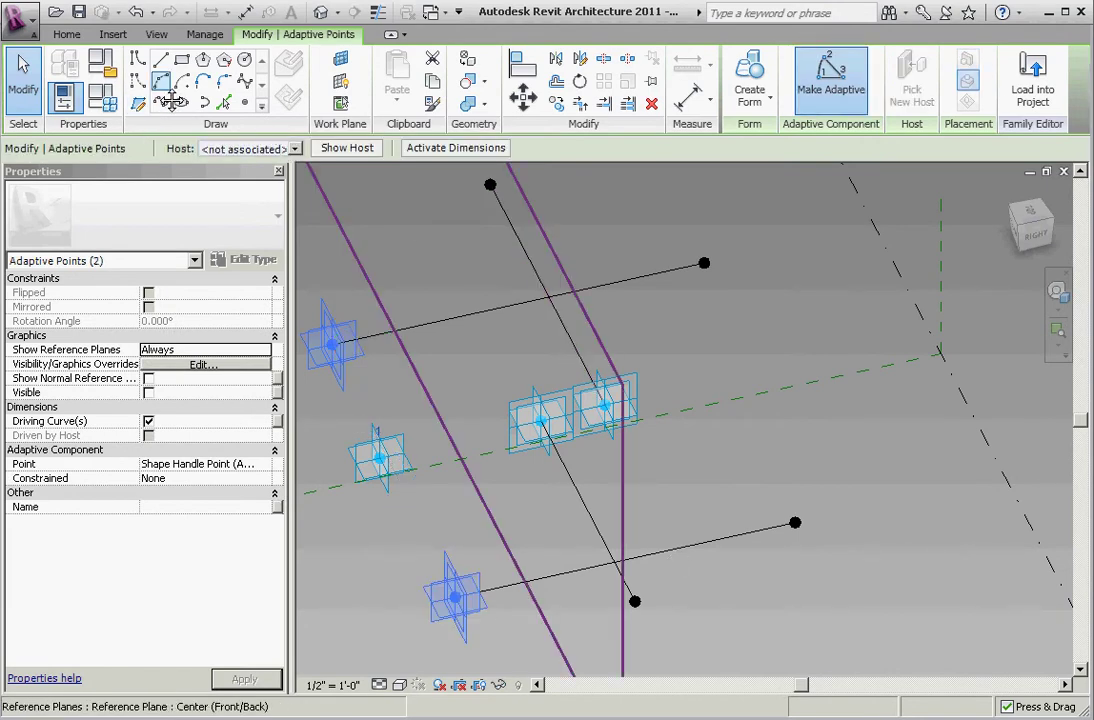
click(628, 465)
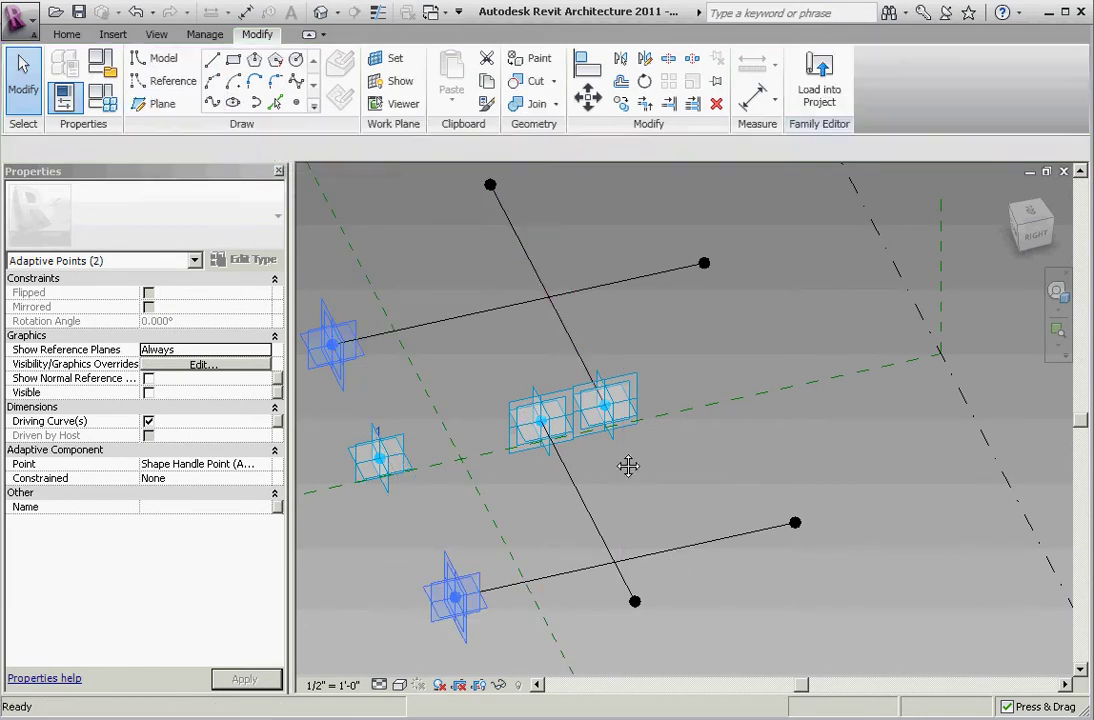
click(698, 490)
shift+middle_drag(675, 502, 820, 505)
key(Tab)
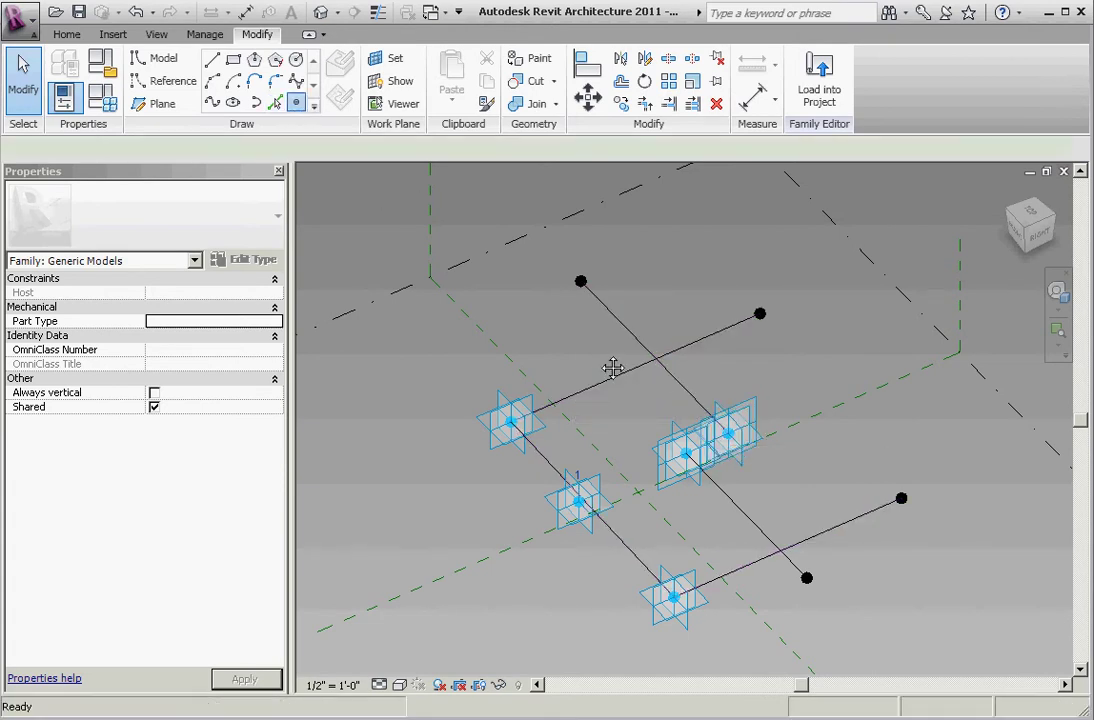
Host the reference point on the line at its intersection with the crossing line.
key(l)
key(i)
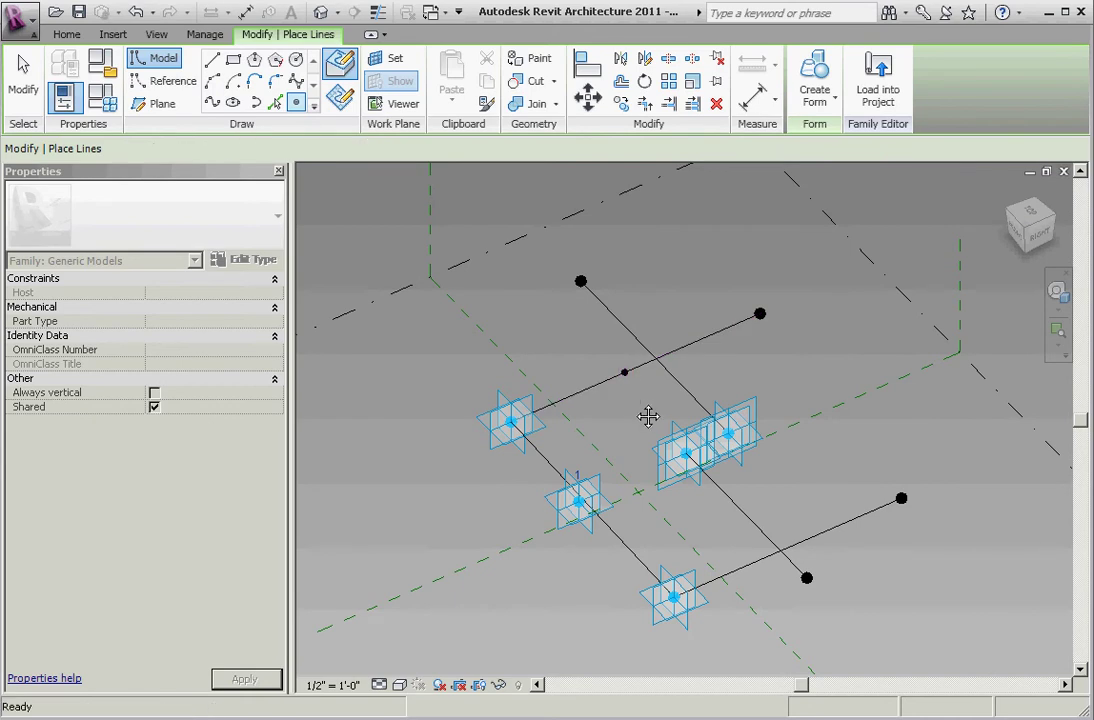
key(Escape)
click(646, 403)
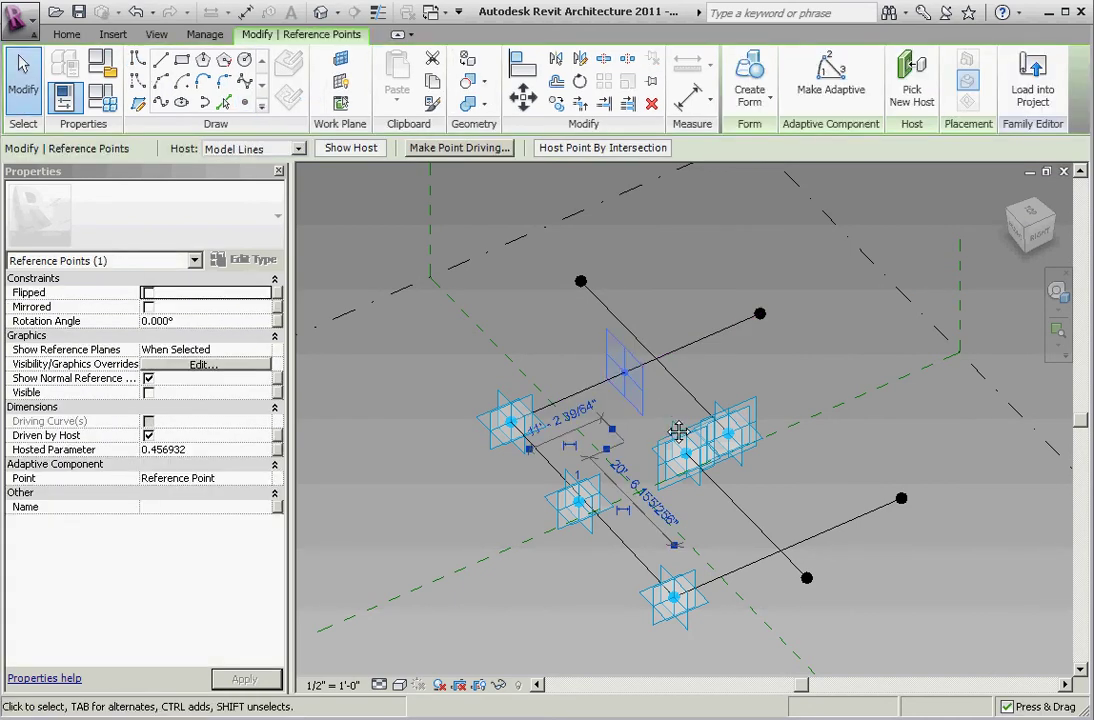
click(598, 155)
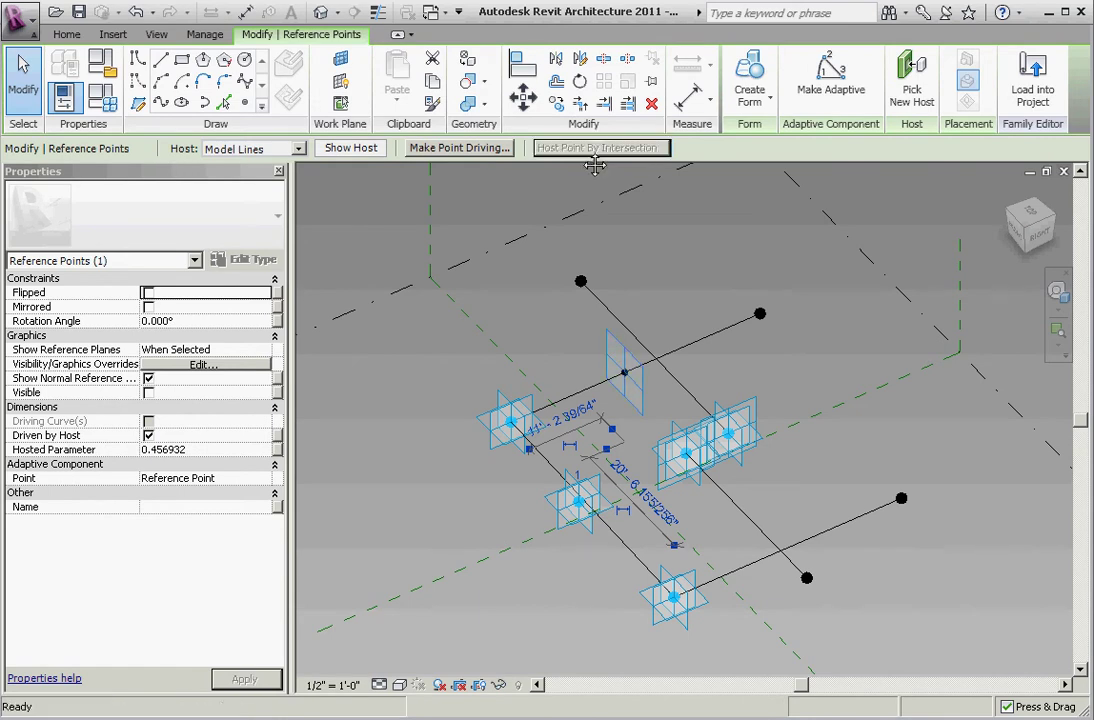
click(655, 360)
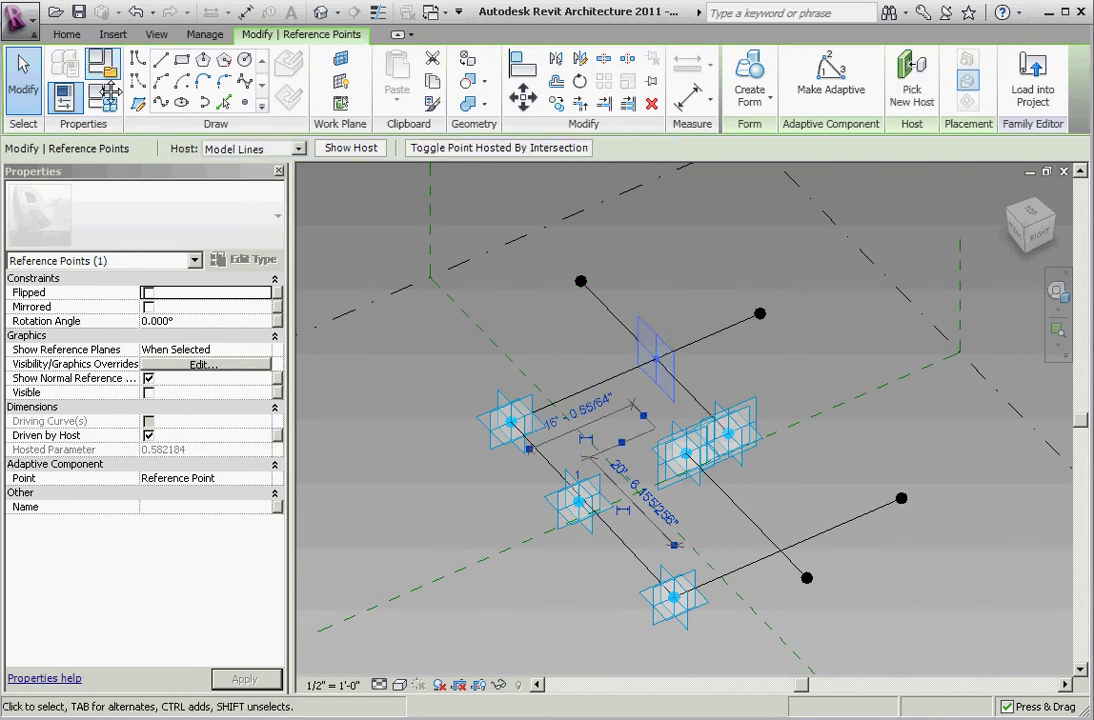
key(Escape)
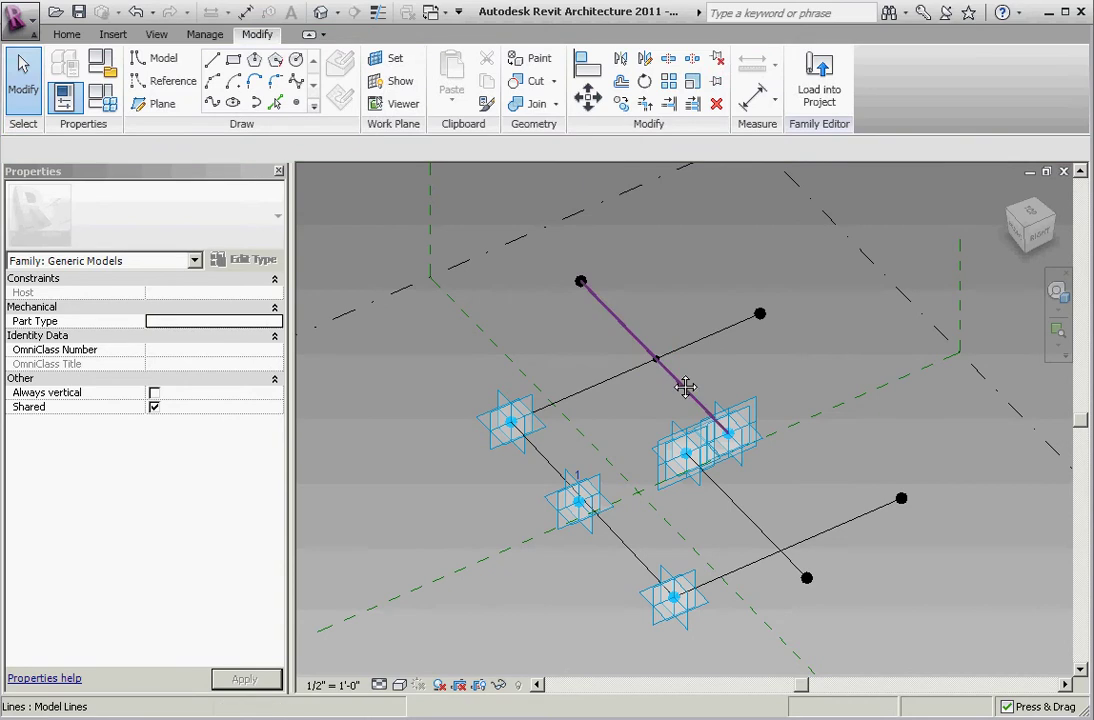
Move an adaptive point to a new position and reframe the view on the frame.
click(749, 443)
drag(781, 430, 836, 362)
key(Escape)
mouse_move(605, 375)
shift+middle_down()
mouse_move(657, 413)
mouse_move(669, 447)
mouse_move(596, 383)
mouse_move(610, 390)
shift+middle_up()
middle_drag(838, 473, 786, 401)
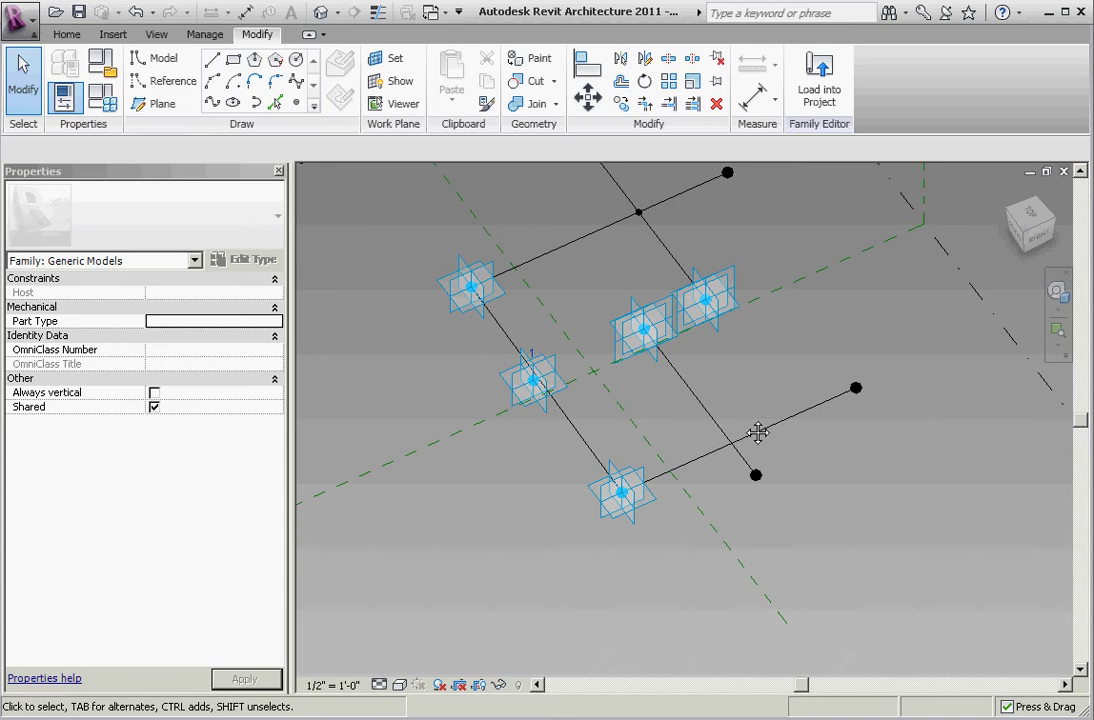
Place a reference point on the lower parallel line and select it.
click(296, 103)
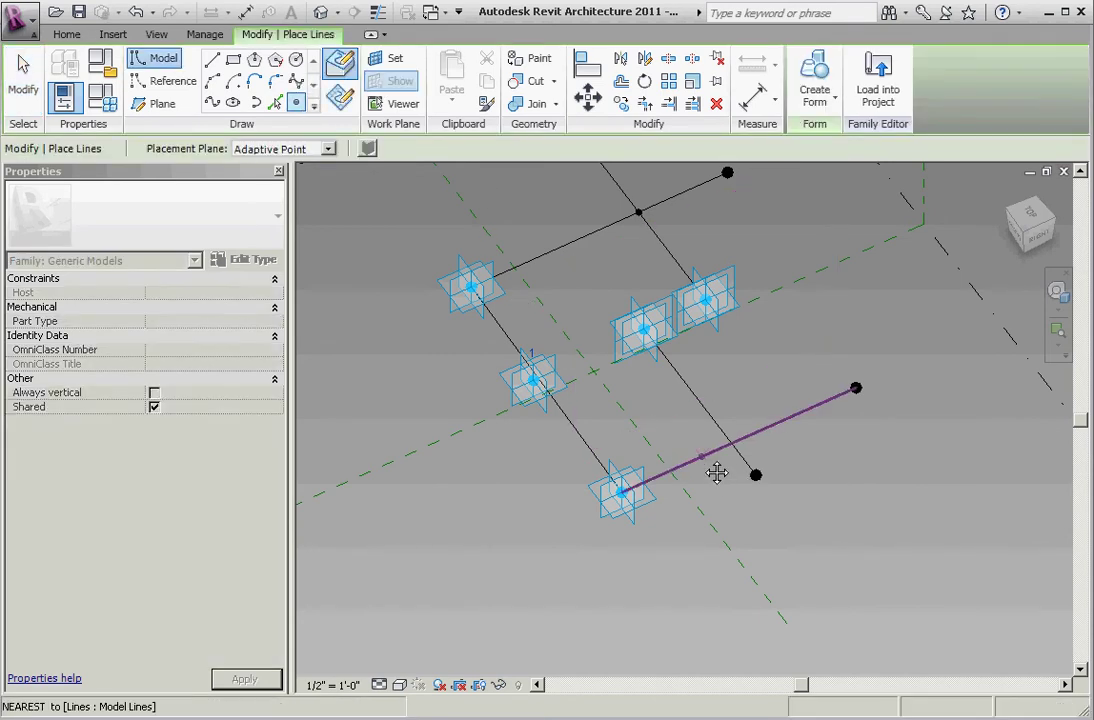
click(722, 478)
key(Escape)
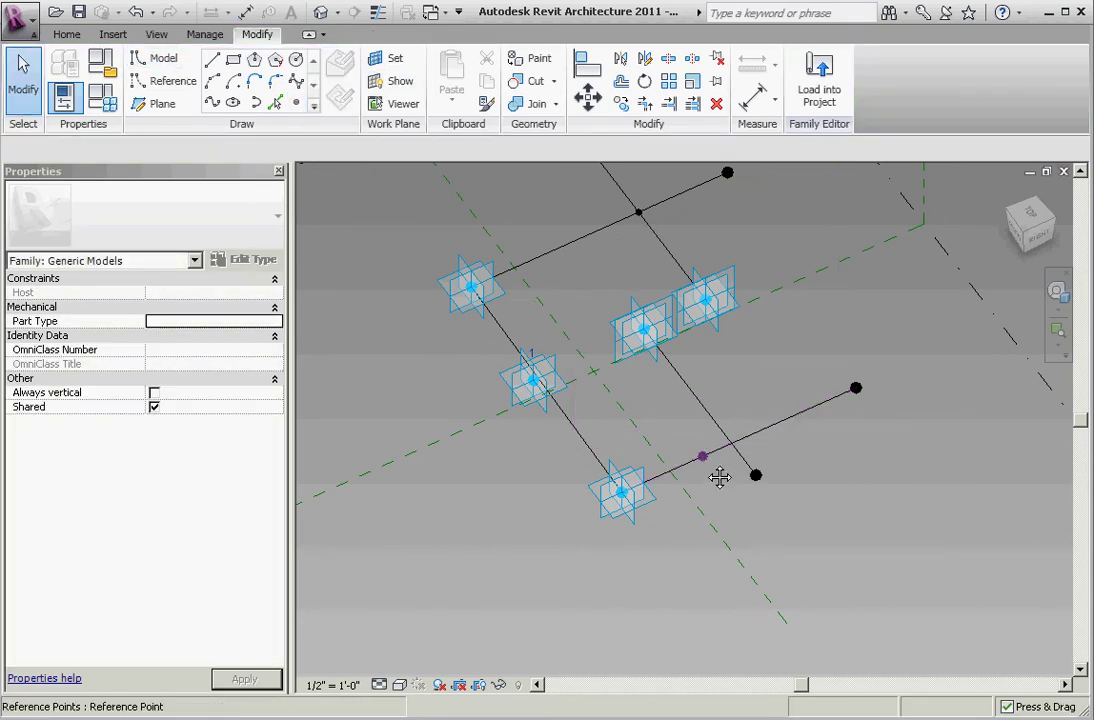
click(703, 457)
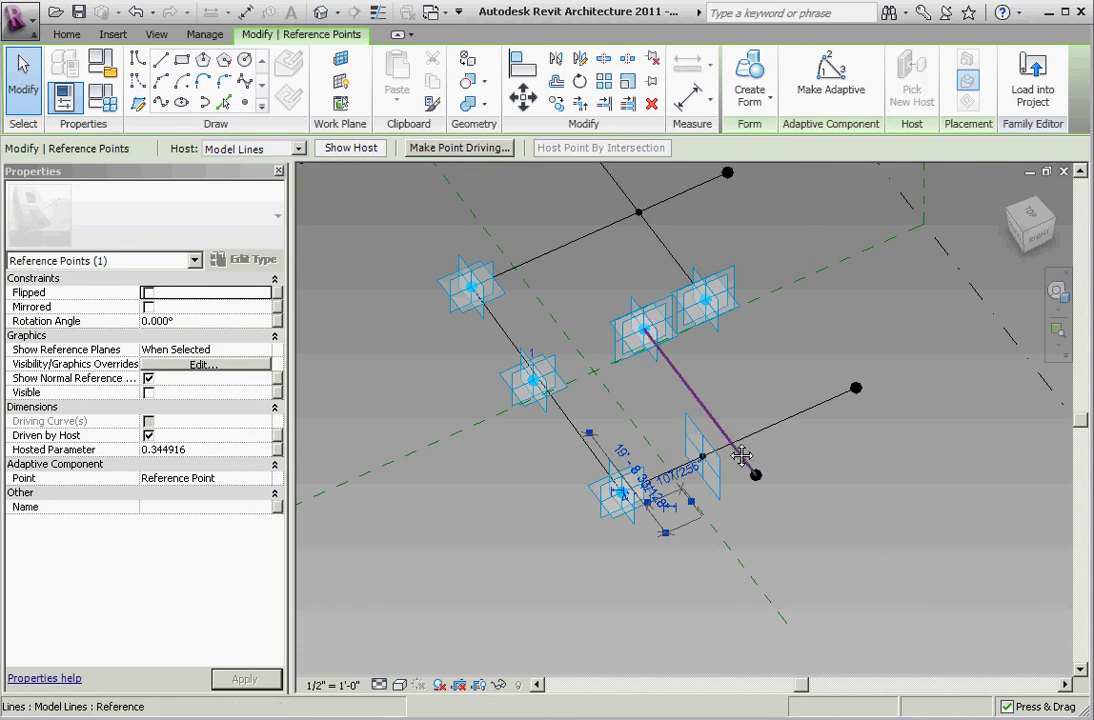
click(750, 398)
shift+middle_drag(750, 398, 759, 356)
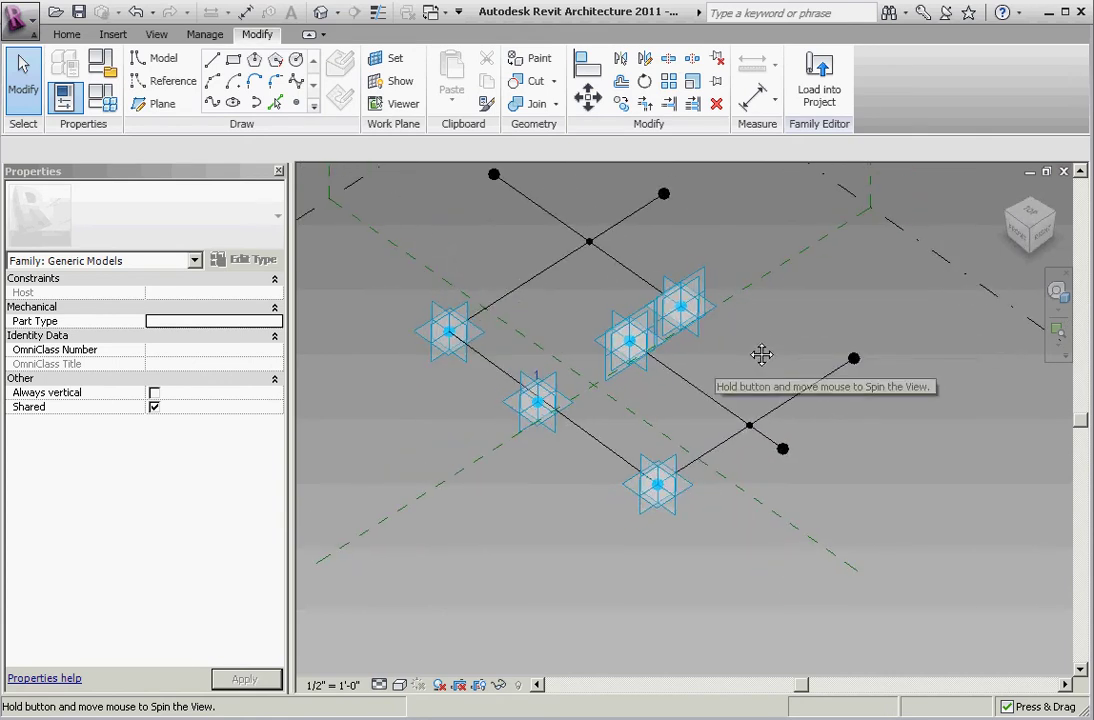
Select the chain of frame lines plus the remaining line, then clear the selection.
click(716, 402)
key(Tab)
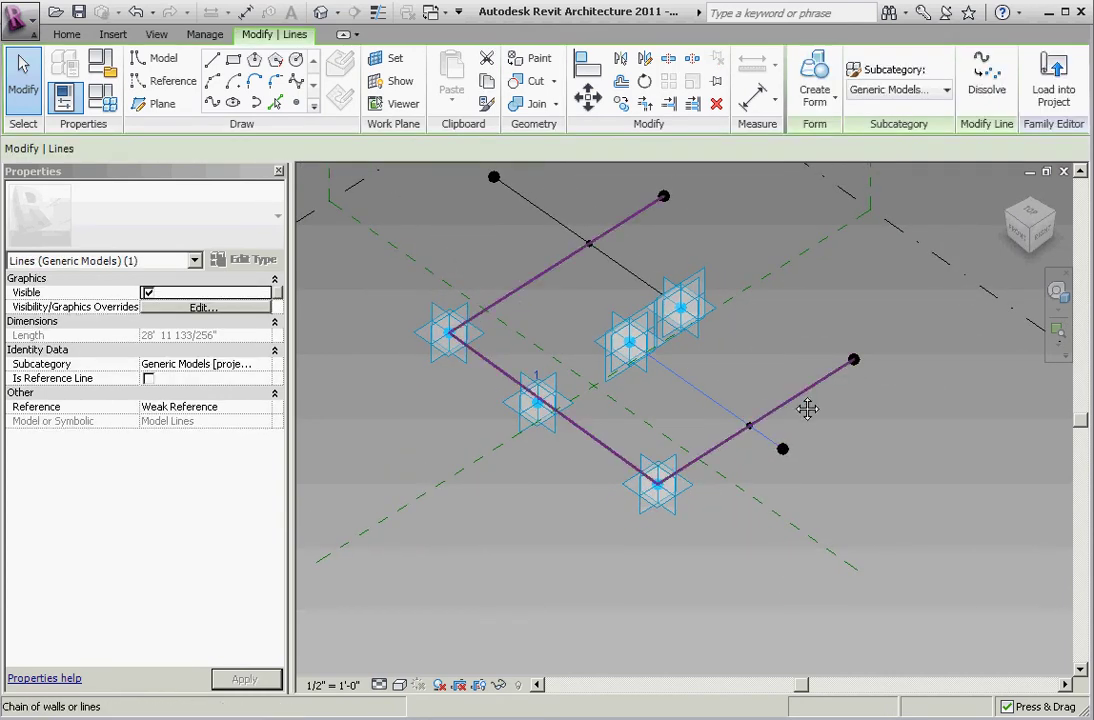
click(808, 407)
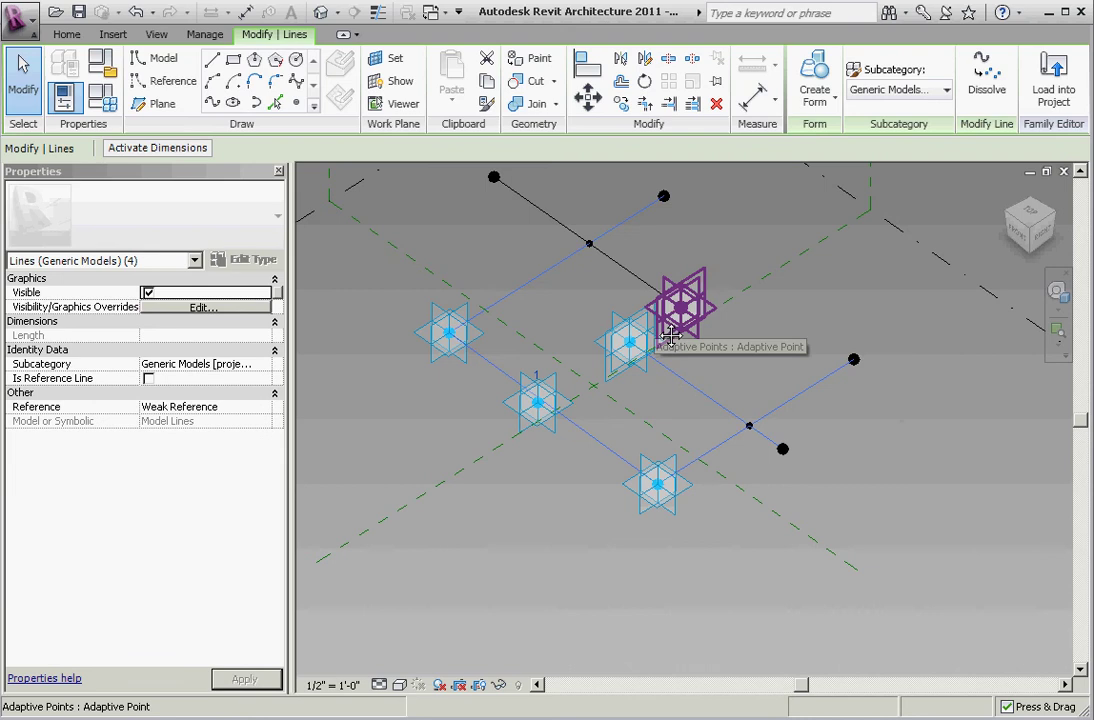
ctrl+click(640, 276)
shift+middle_drag(571, 288, 697, 342)
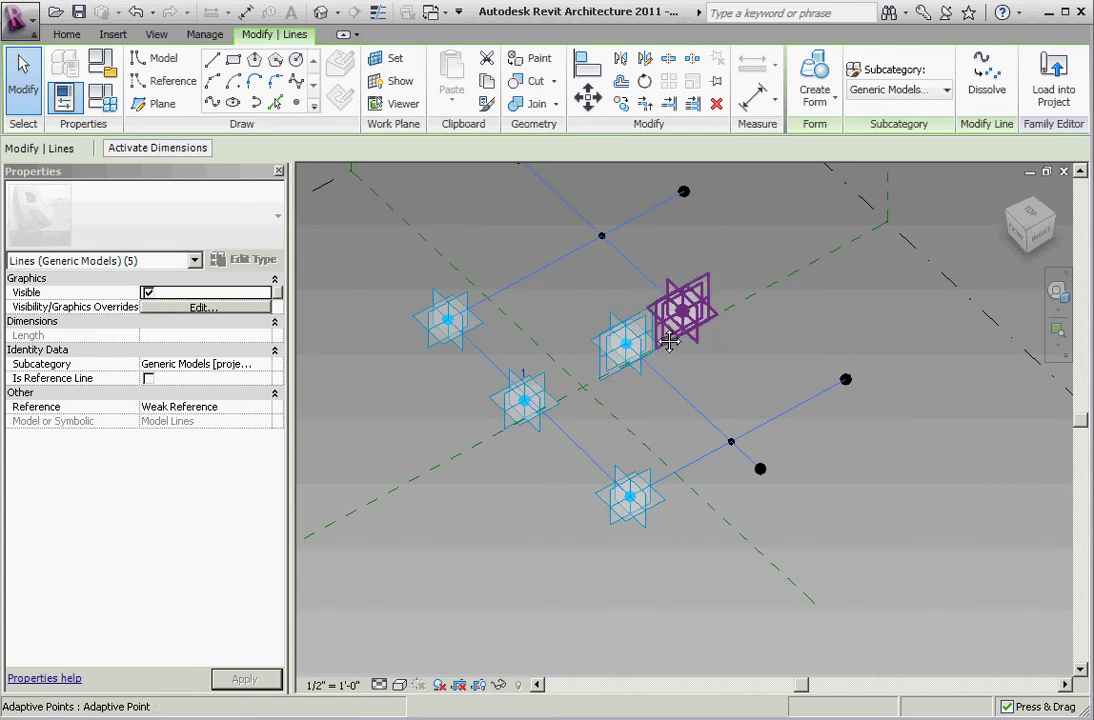
click(731, 376)
shift+middle_drag(731, 376, 850, 490)
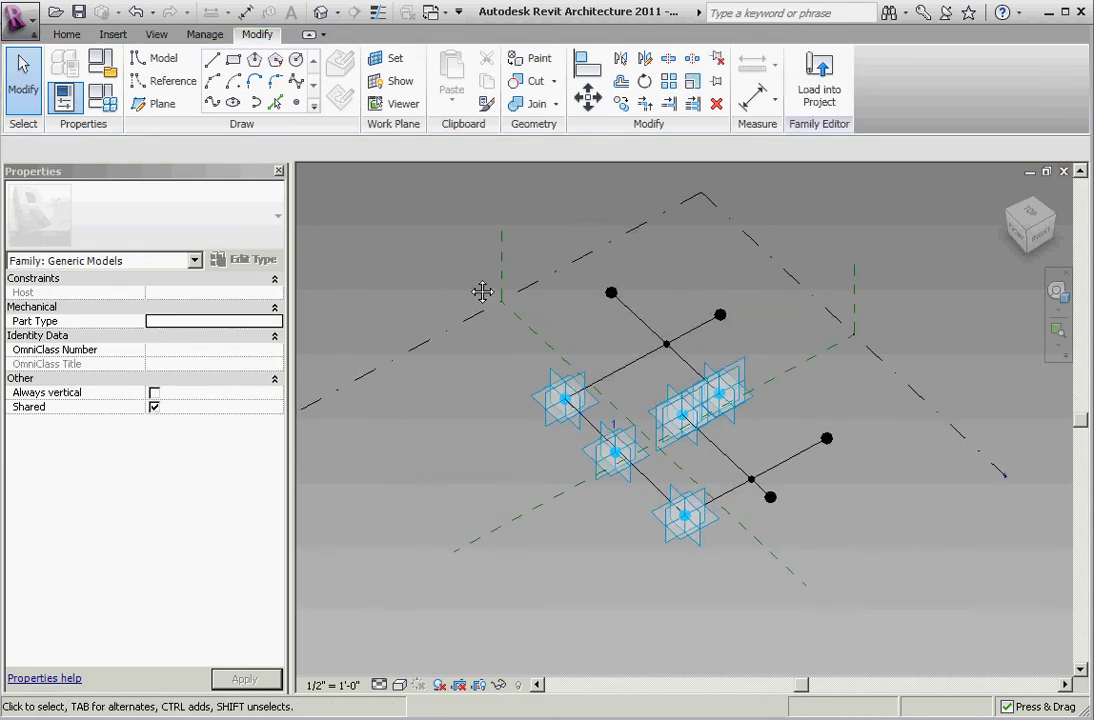
Filter a window selection to the five lines, make them reference lines, set Not a Reference.
drag(500, 245, 866, 578)
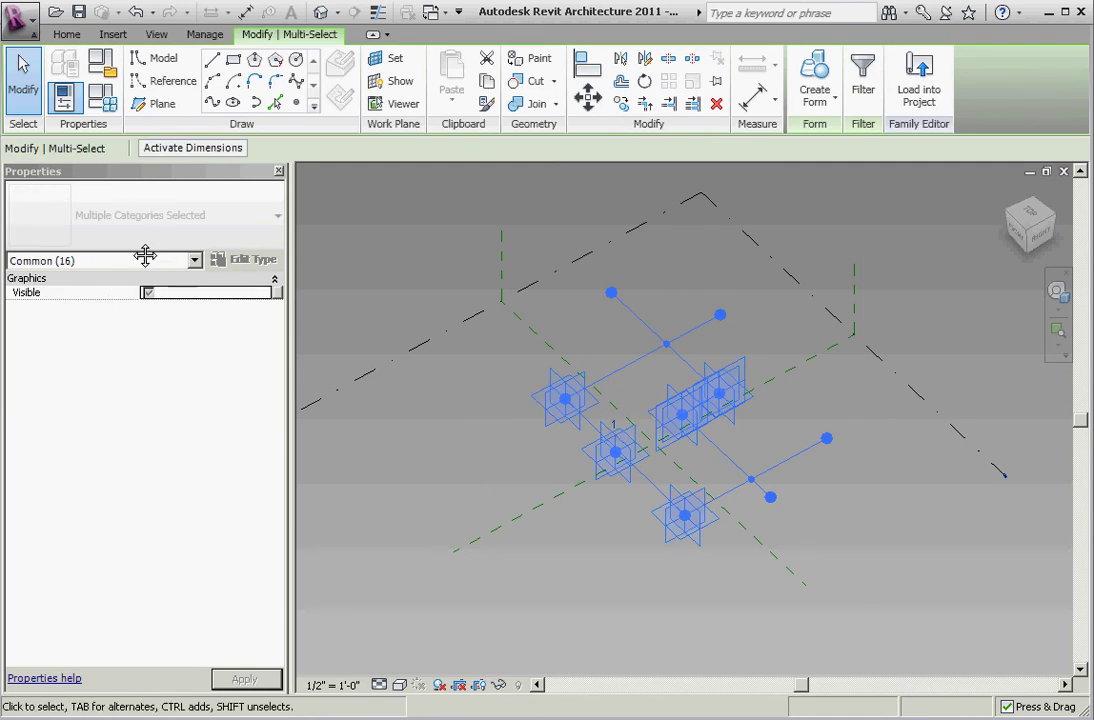
click(194, 260)
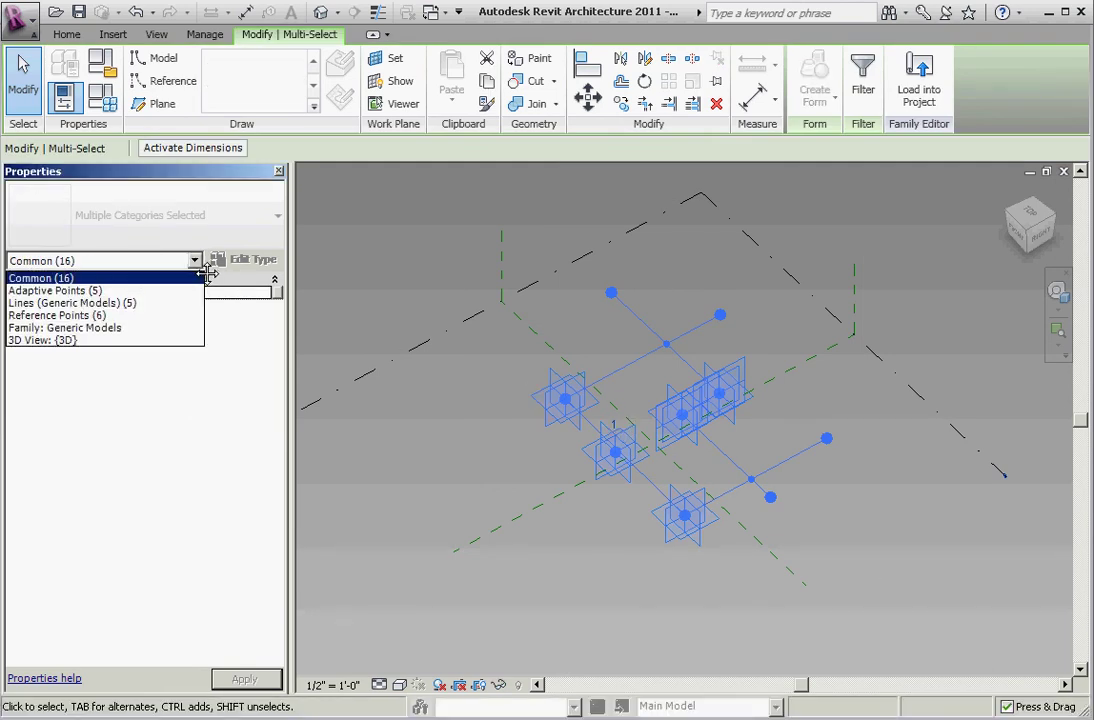
click(40, 308)
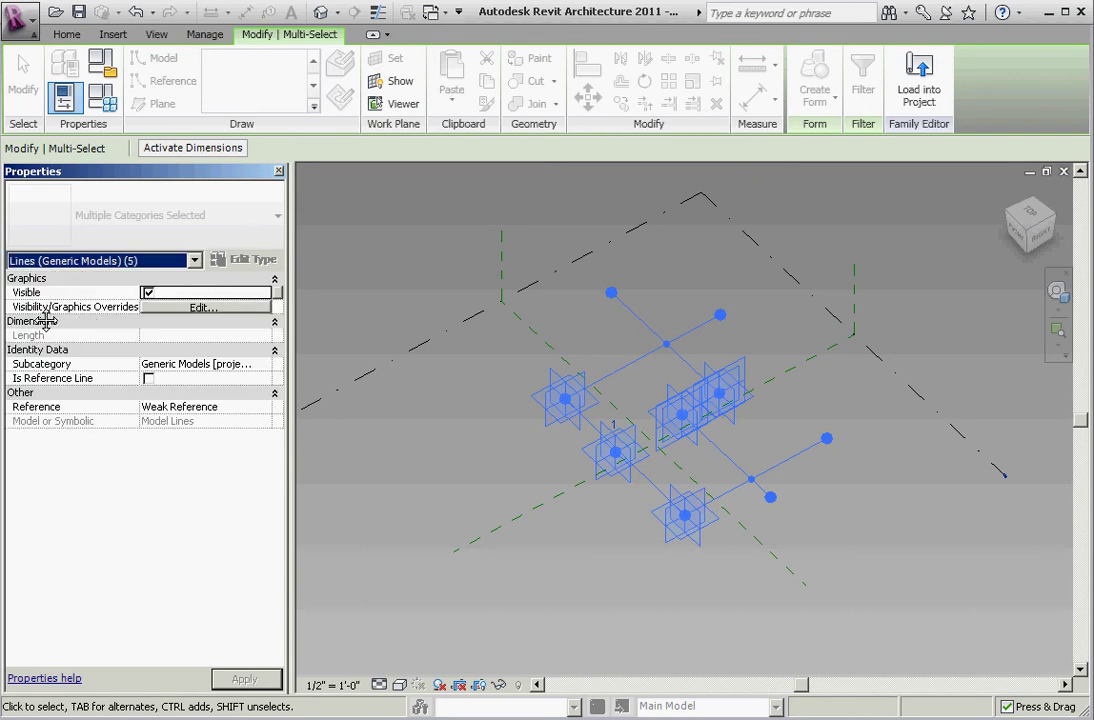
click(150, 379)
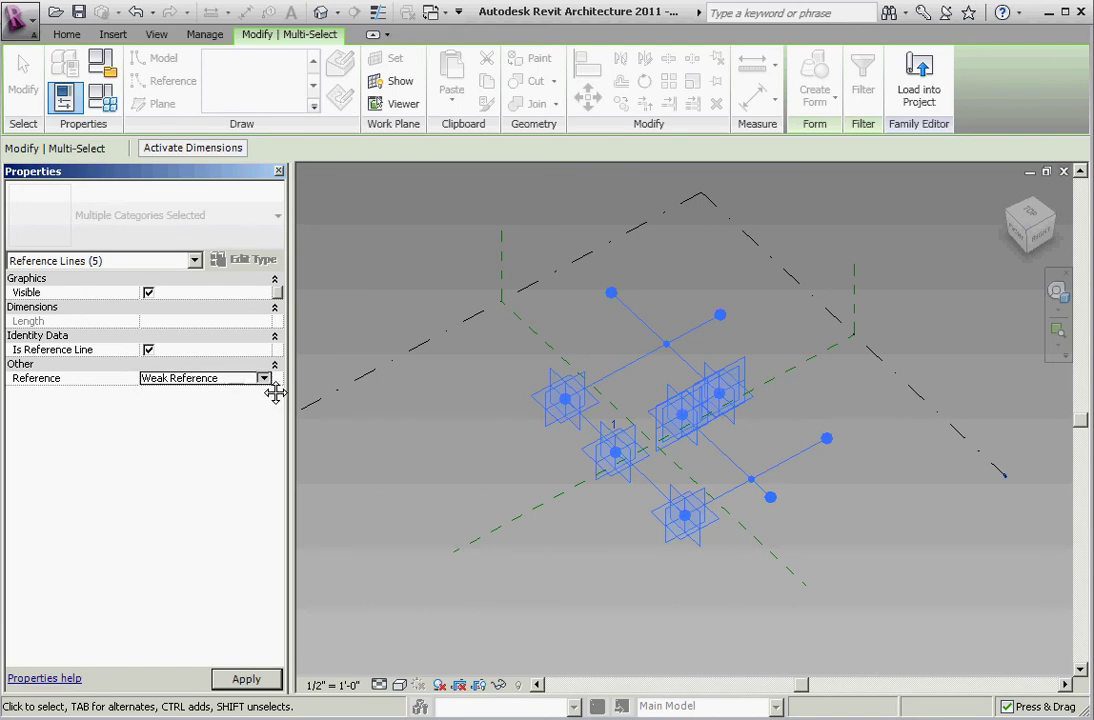
click(265, 379)
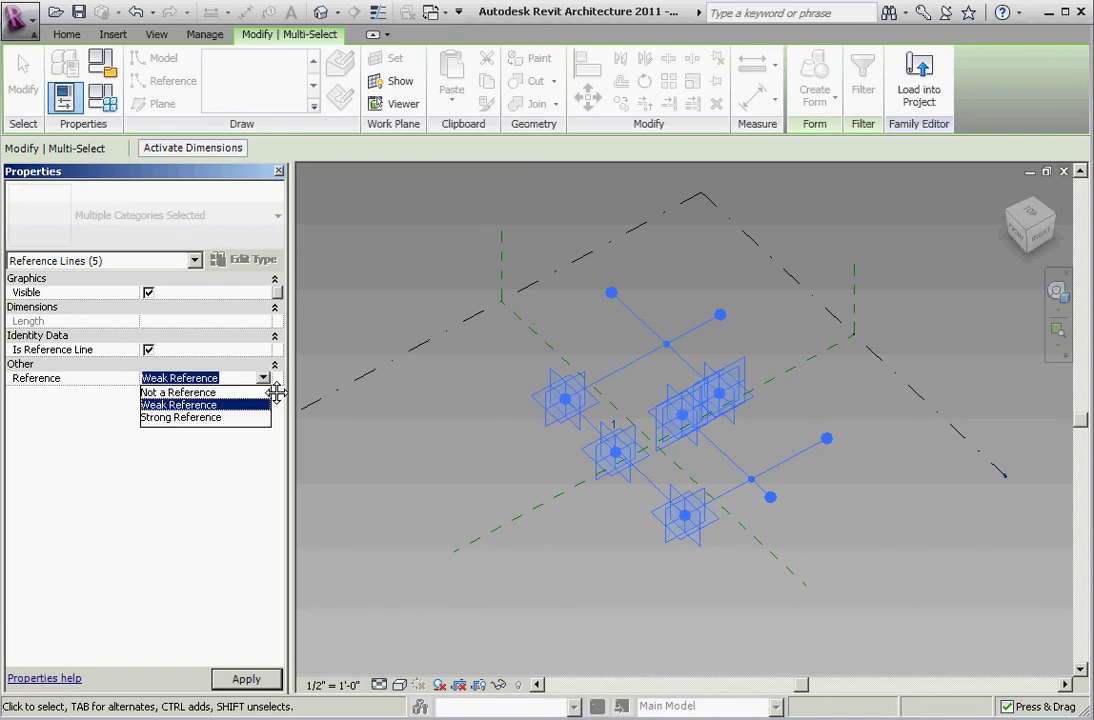
click(180, 392)
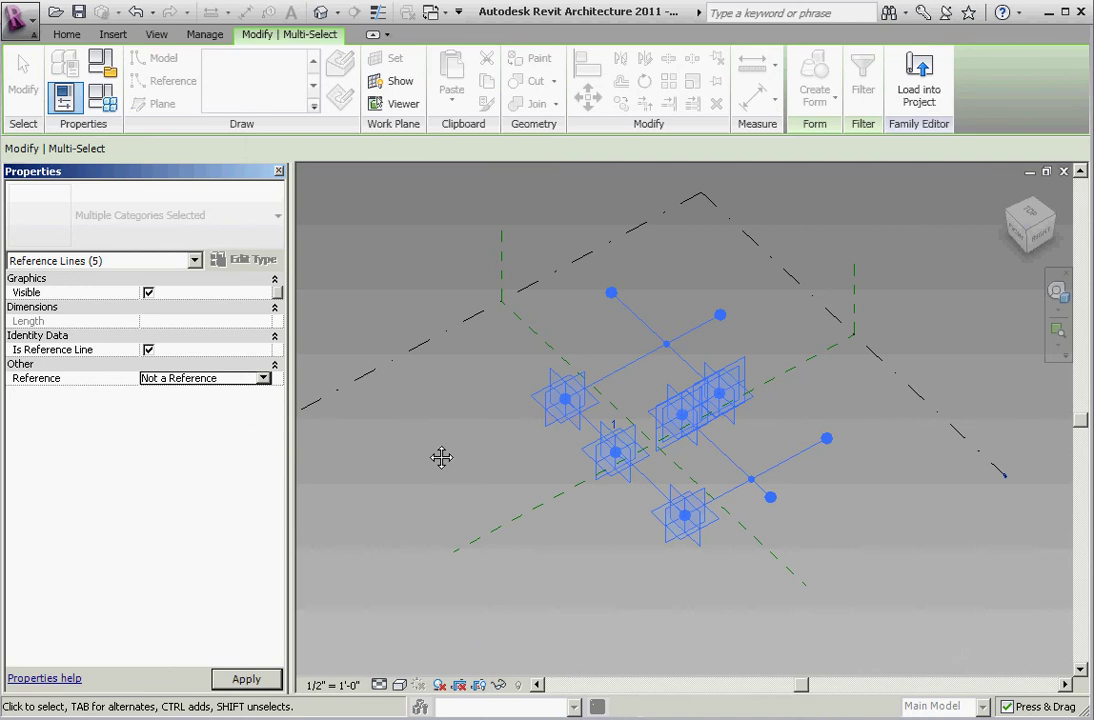
click(440, 454)
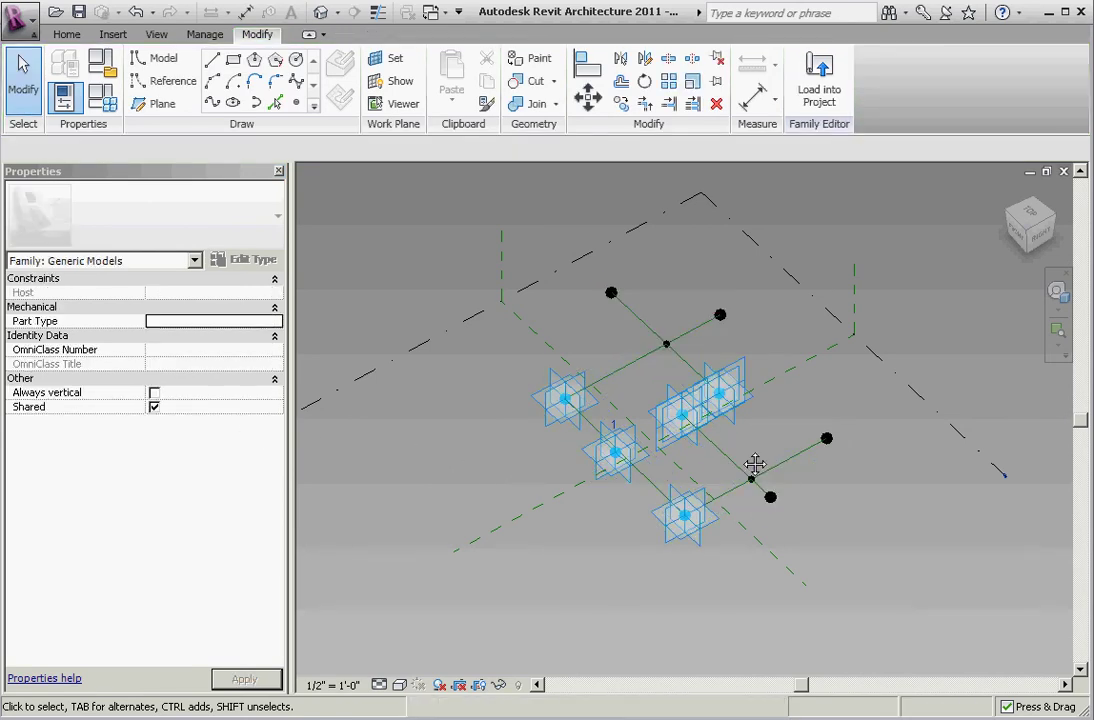
Draw 3D-snapped model lines from the adaptive points to reference line midpoints, accepting the plane warning.
scroll(755, 463, up, 4)
mouse_move(767, 447)
middle_down()
mouse_move(833, 486)
mouse_move(825, 449)
mouse_move(794, 481)
mouse_move(803, 476)
mouse_move(786, 437)
middle_up()
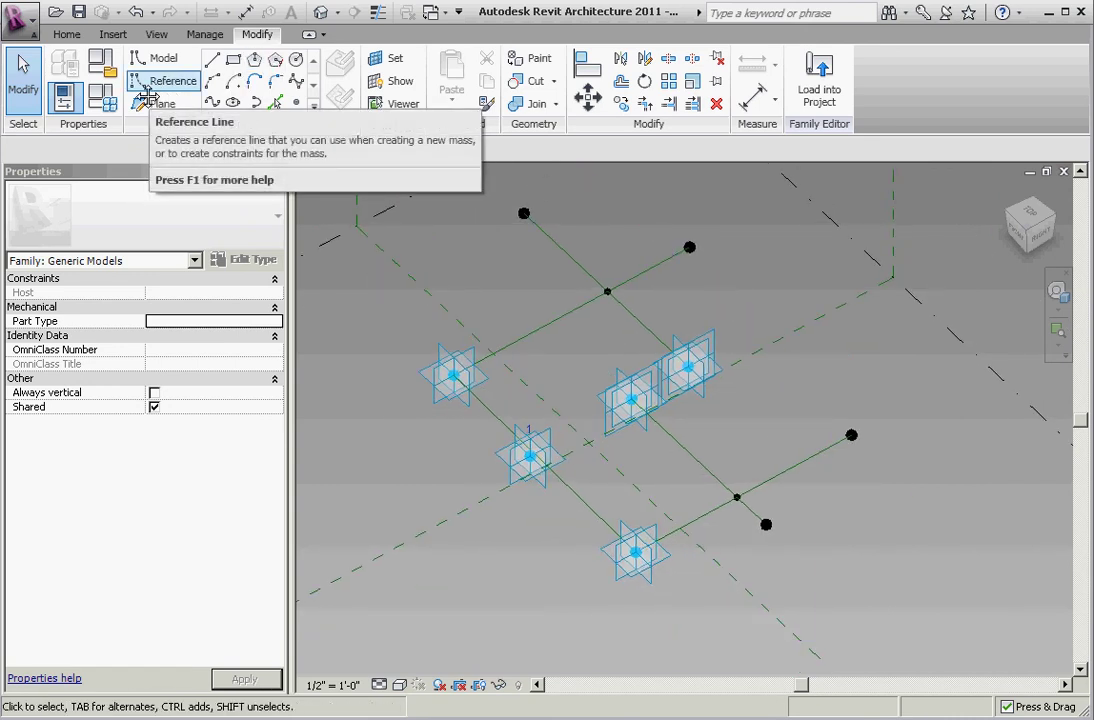
click(160, 58)
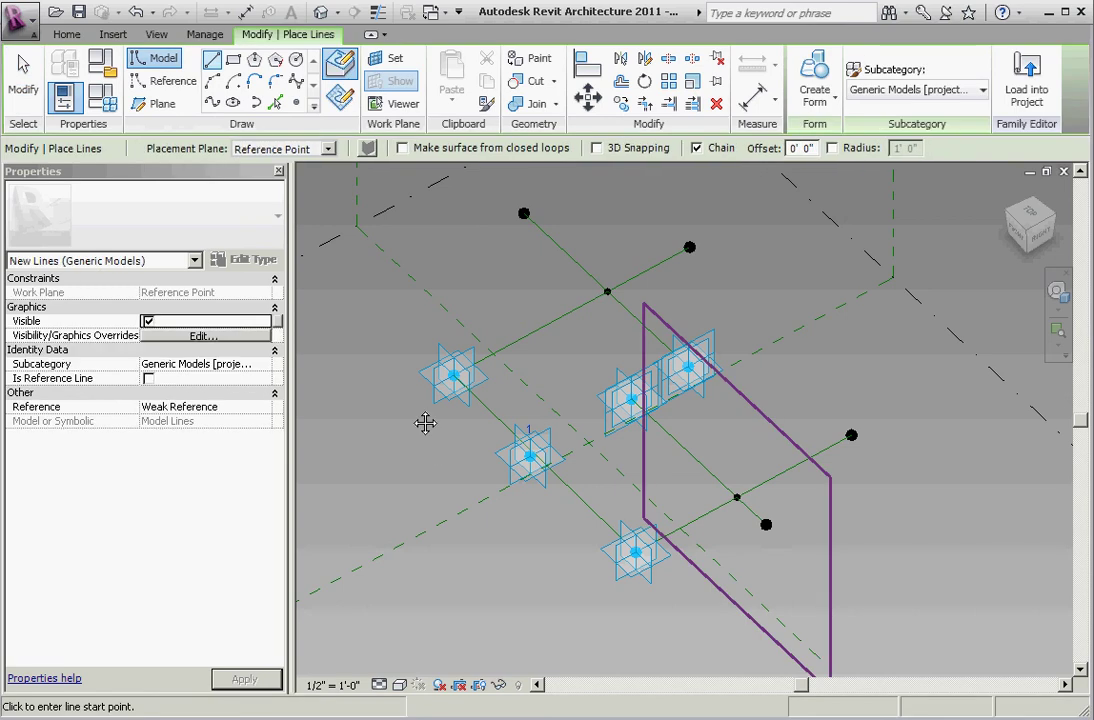
click(597, 148)
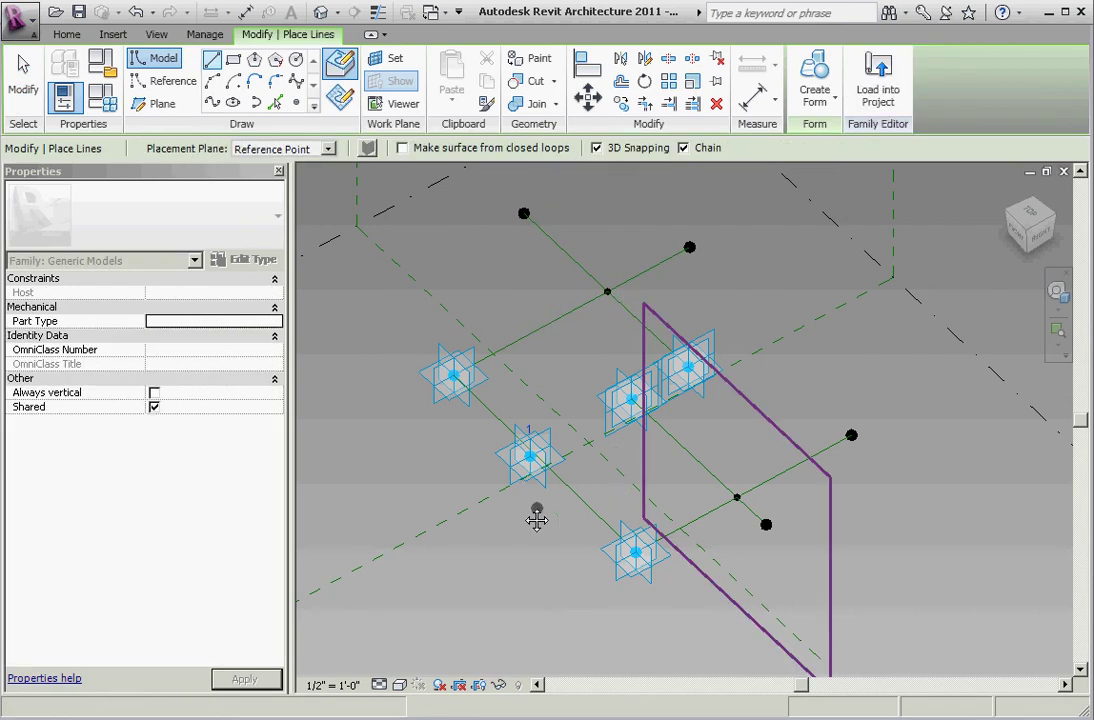
click(464, 386)
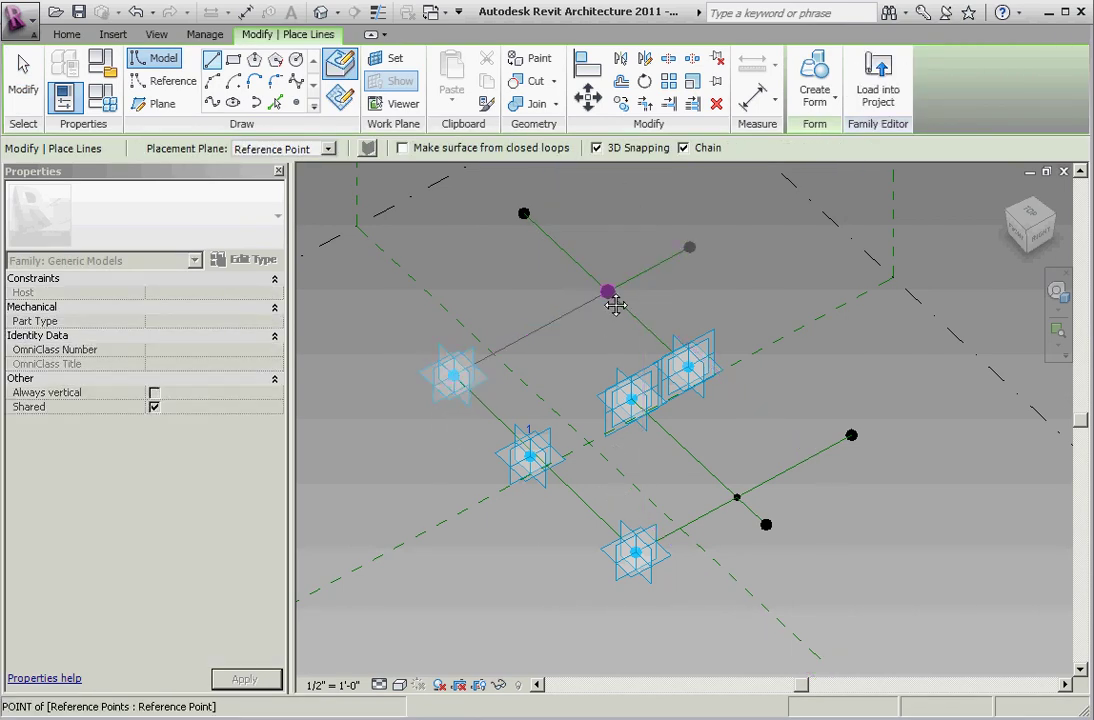
click(609, 293)
drag(704, 383, 655, 410)
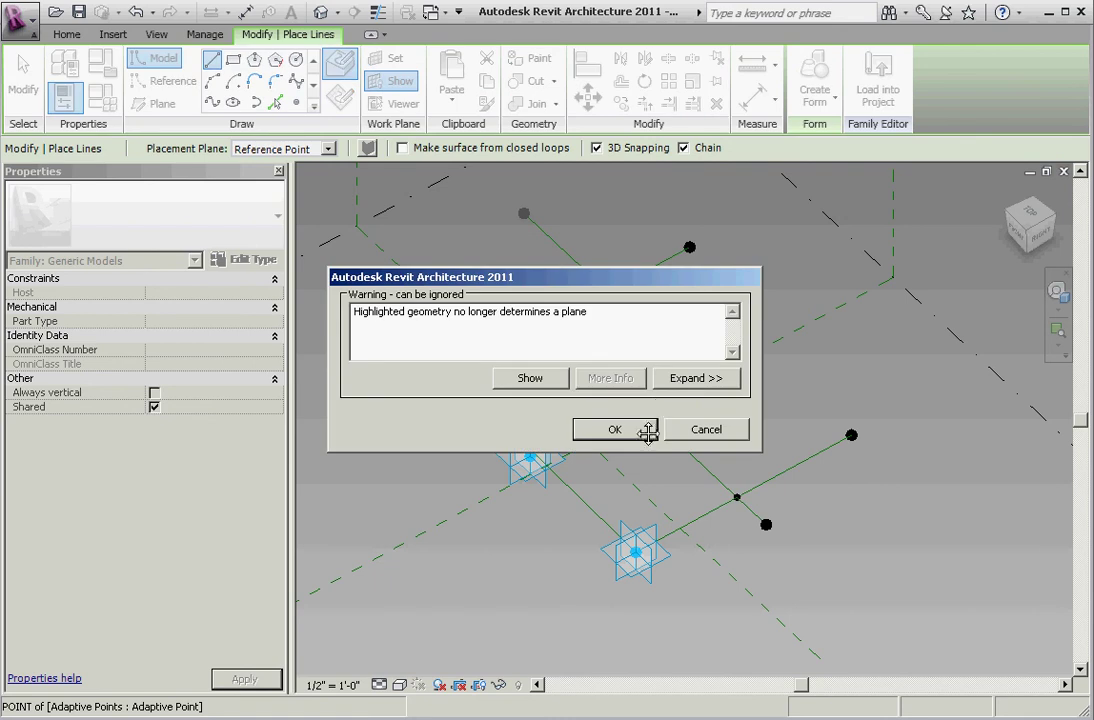
click(615, 429)
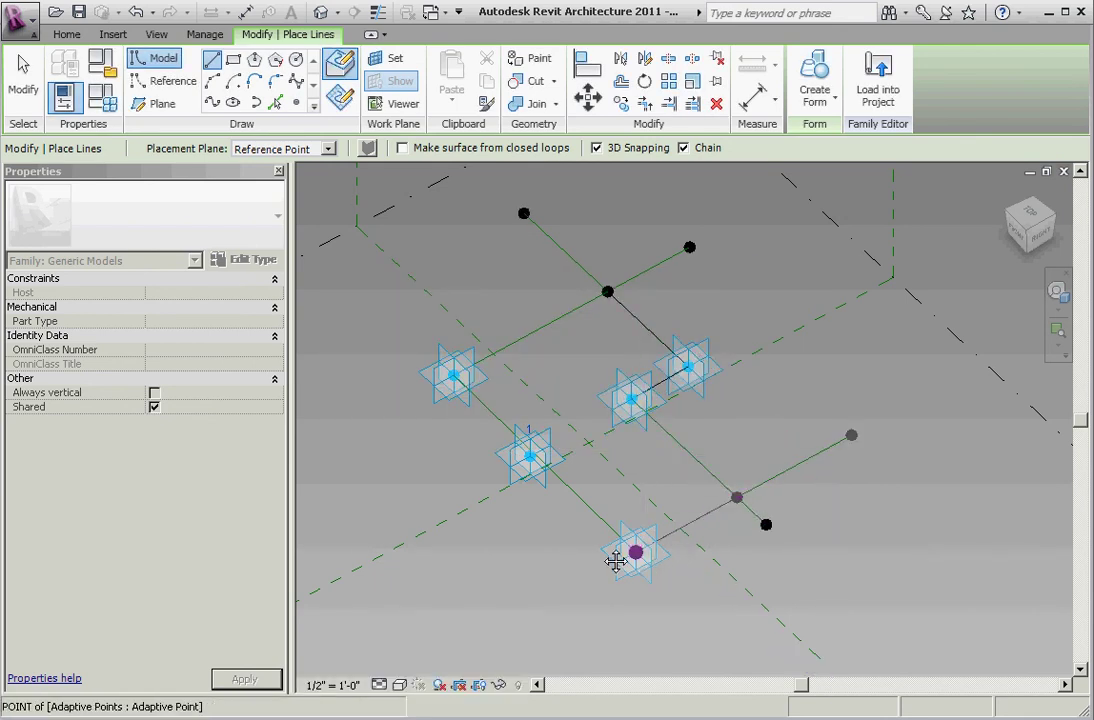
click(455, 376)
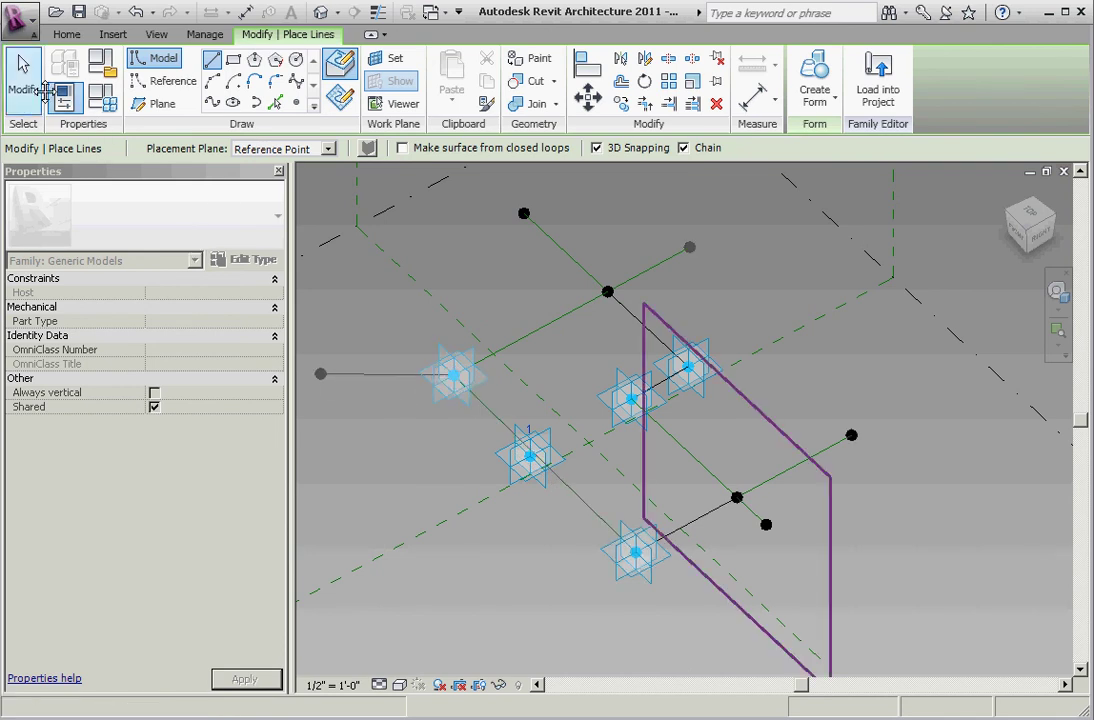
click(46, 90)
shift+middle_drag(535, 377, 632, 288)
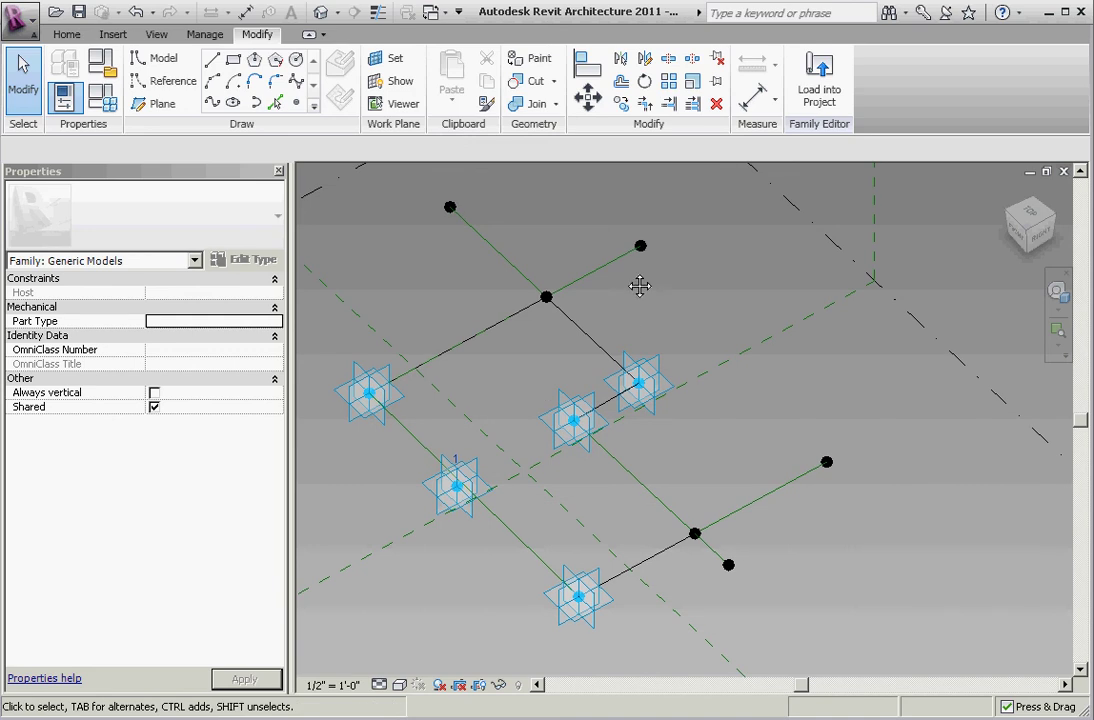
click(612, 295)
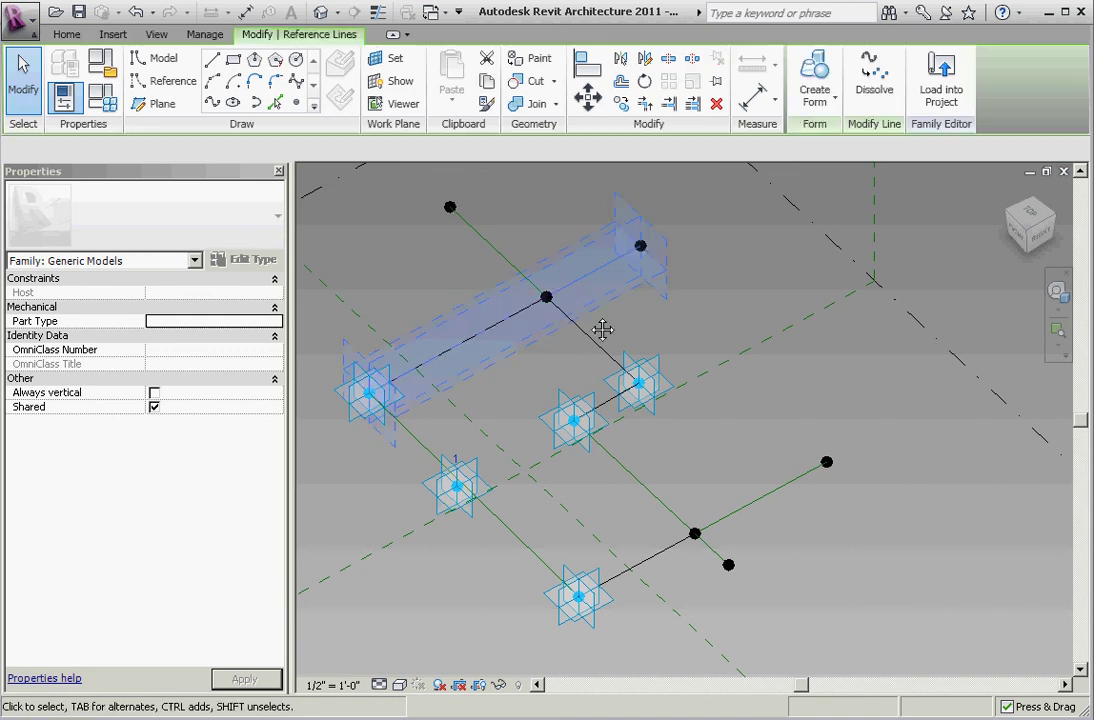
click(499, 685)
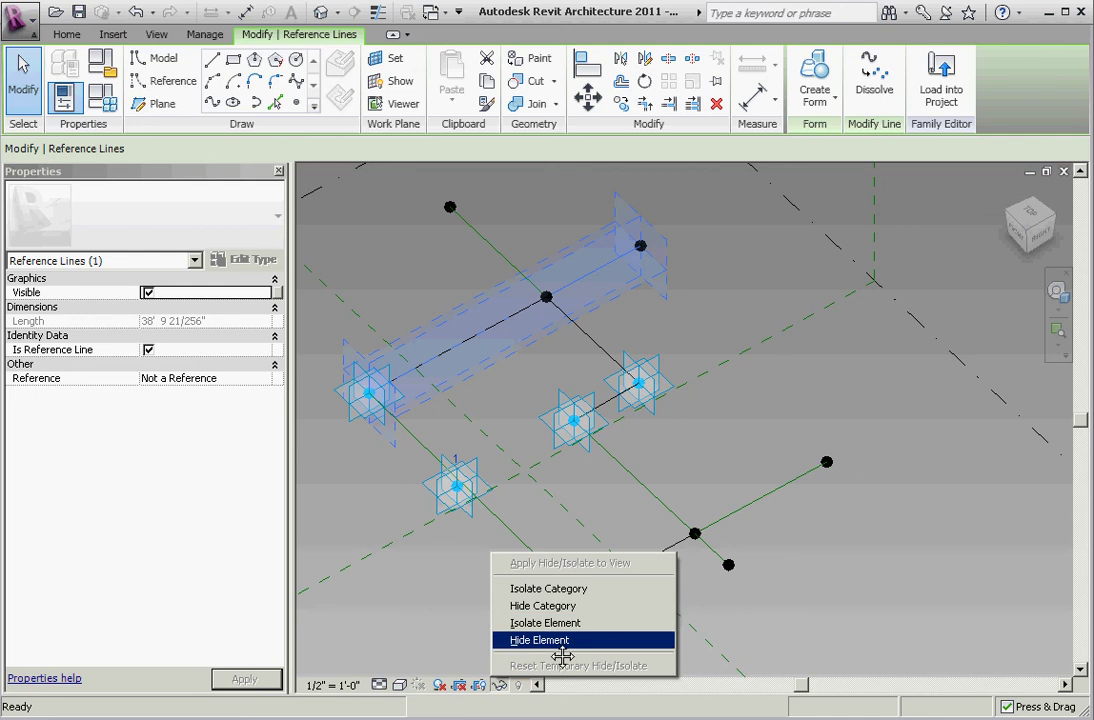
click(566, 607)
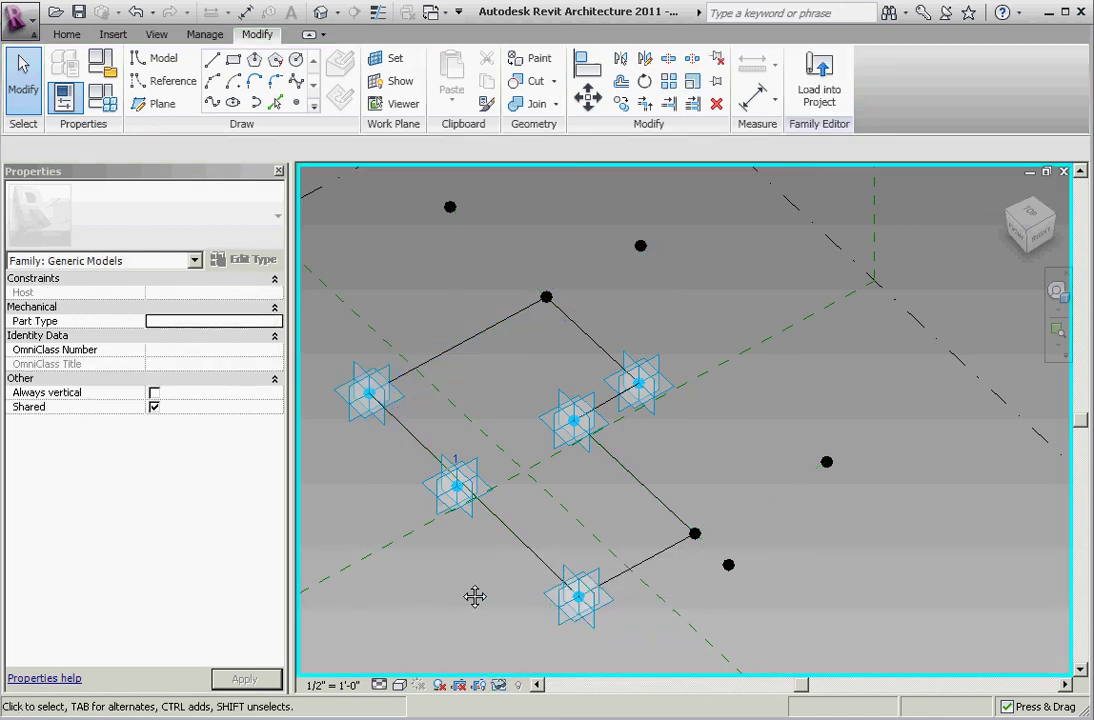
shift+middle_drag(470, 595, 496, 554)
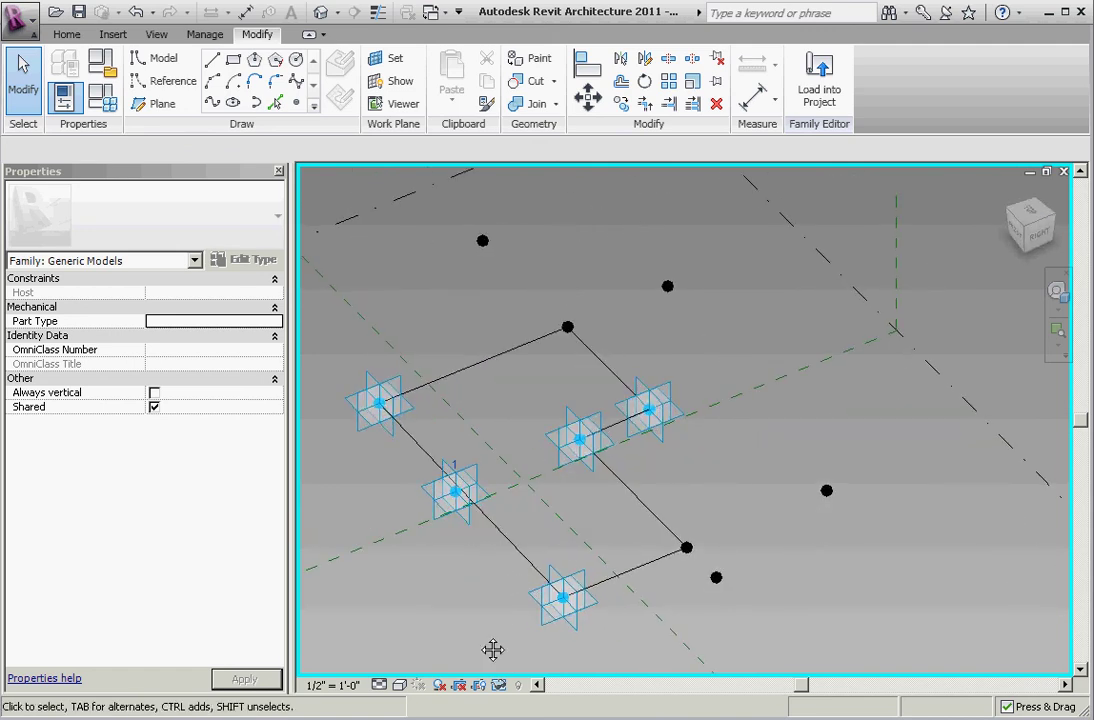
click(498, 686)
click(581, 661)
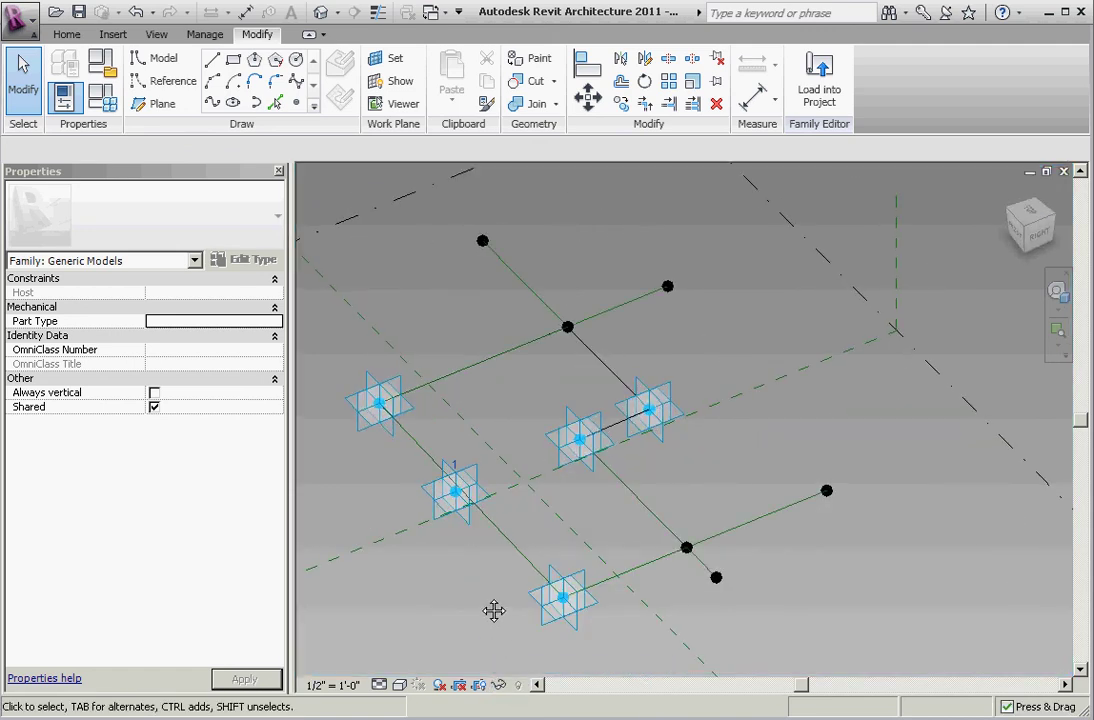
middle_drag(484, 585, 552, 520)
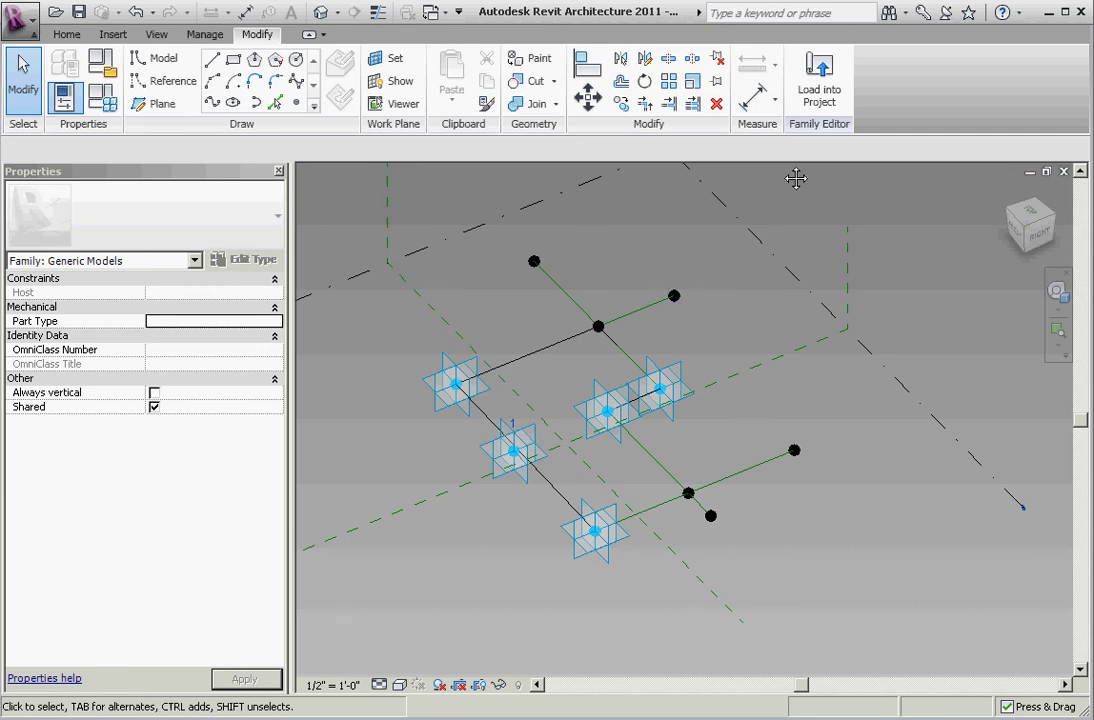
Load Family3 into the mass project and place three frame instances on Level 1.
click(840, 96)
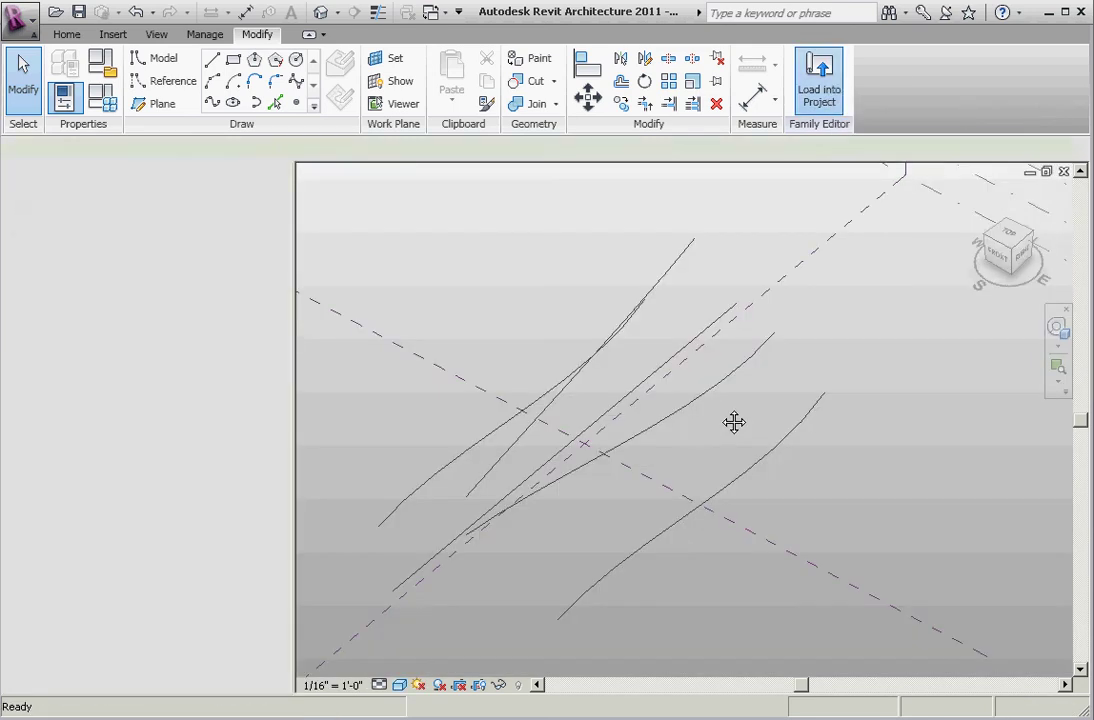
shift+middle_drag(545, 581, 634, 551)
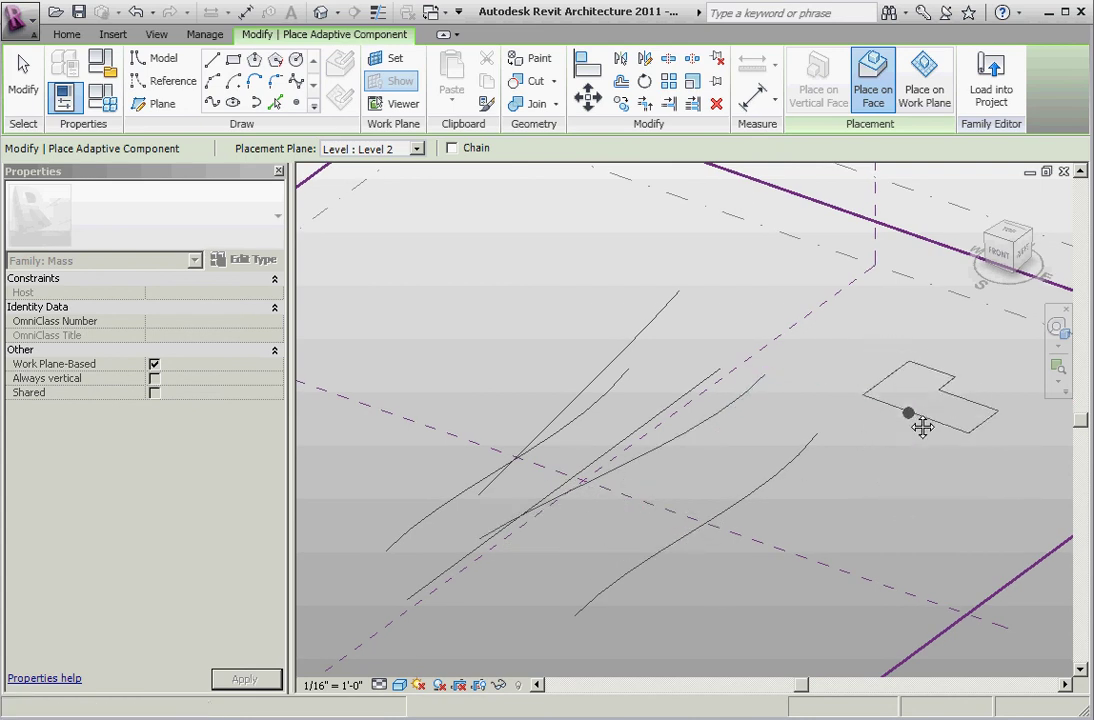
click(366, 148)
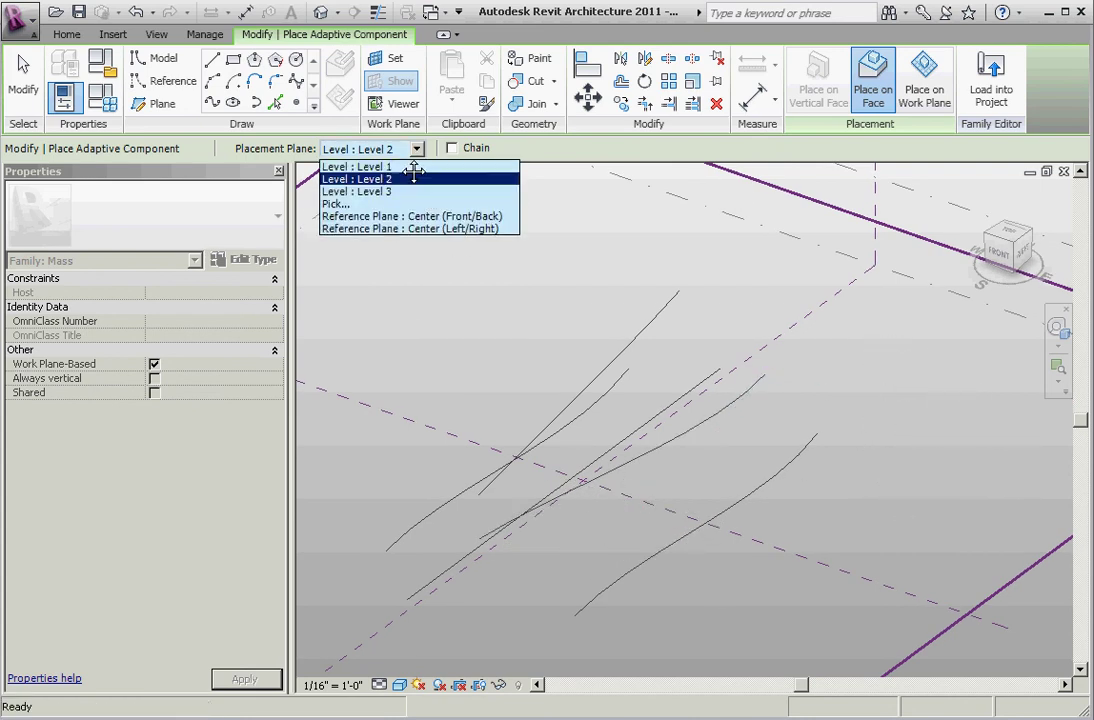
click(358, 166)
click(409, 337)
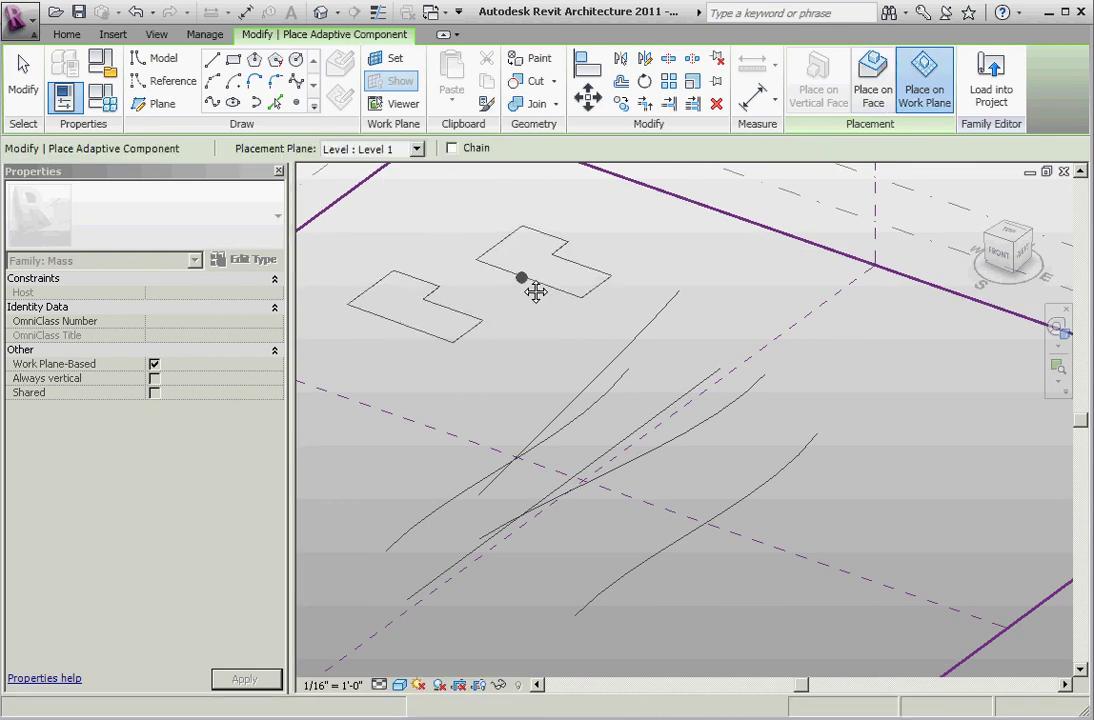
click(552, 270)
click(681, 272)
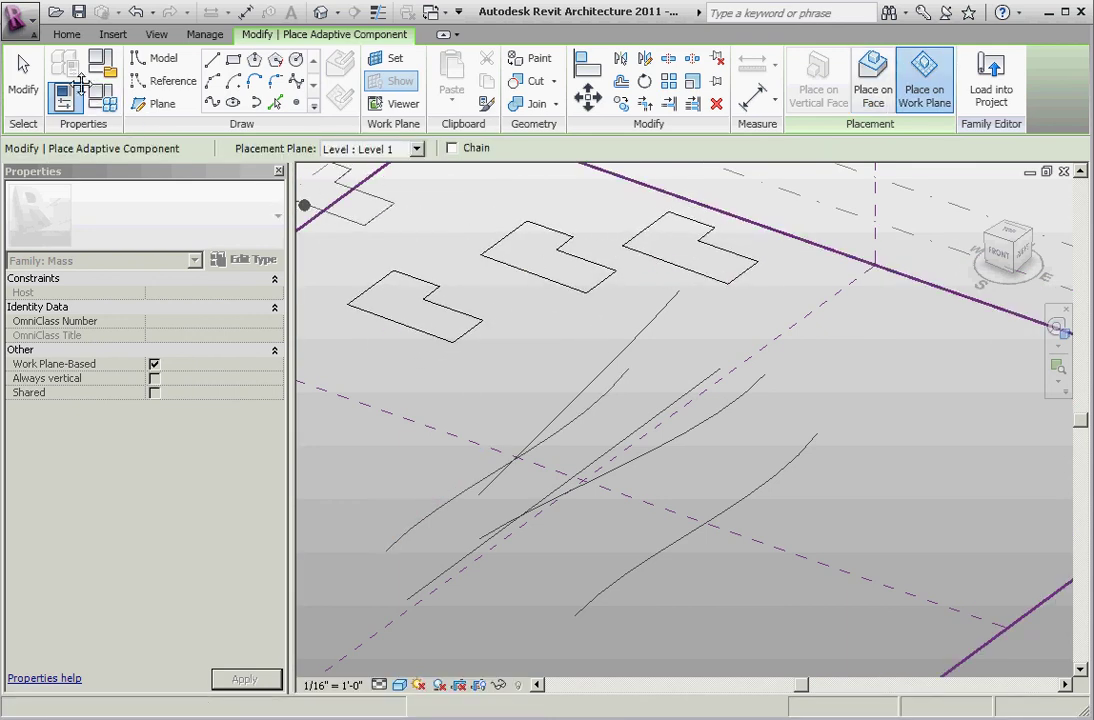
Stop placing components, select the first placed frame and zoom in on it.
click(35, 85)
click(457, 319)
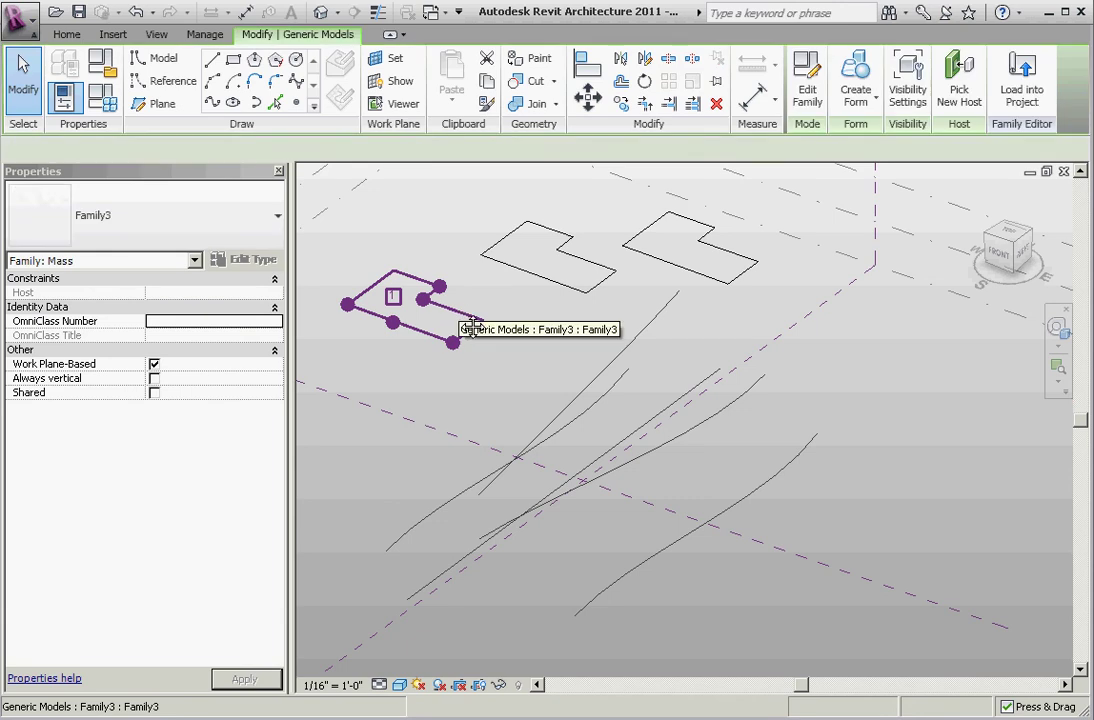
scroll(459, 312, up, 2)
middle_drag(459, 310, 542, 293)
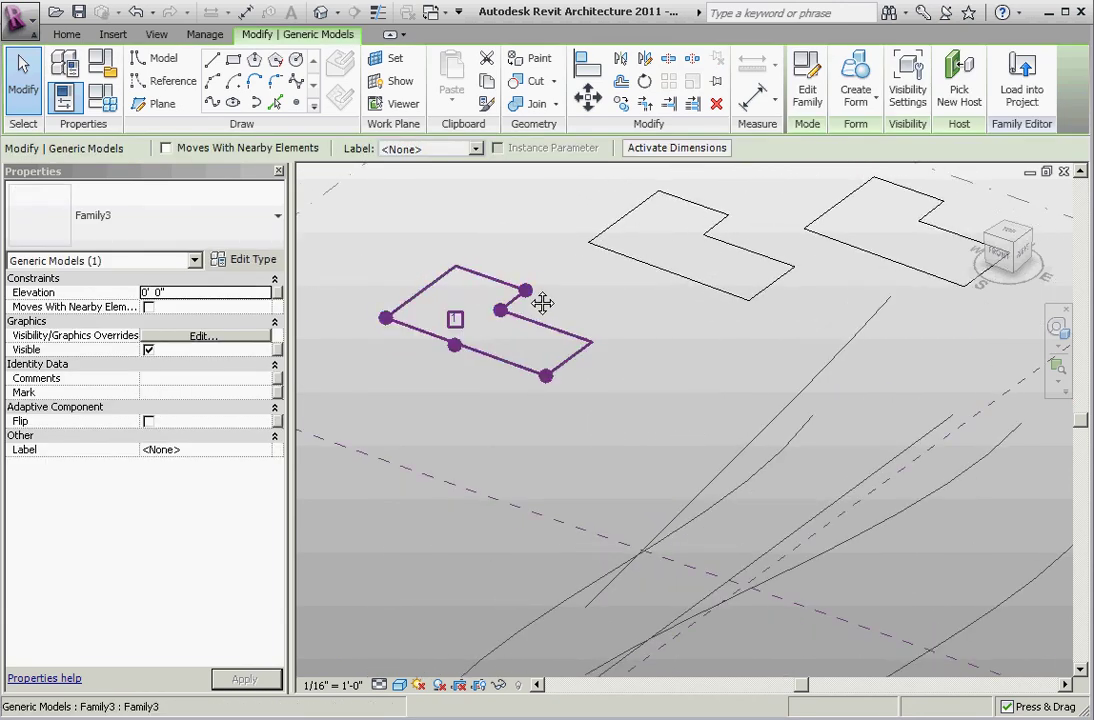
Select an adaptive point of the first frame and drag it up-right, then along one axis.
key(Tab)
click(548, 305)
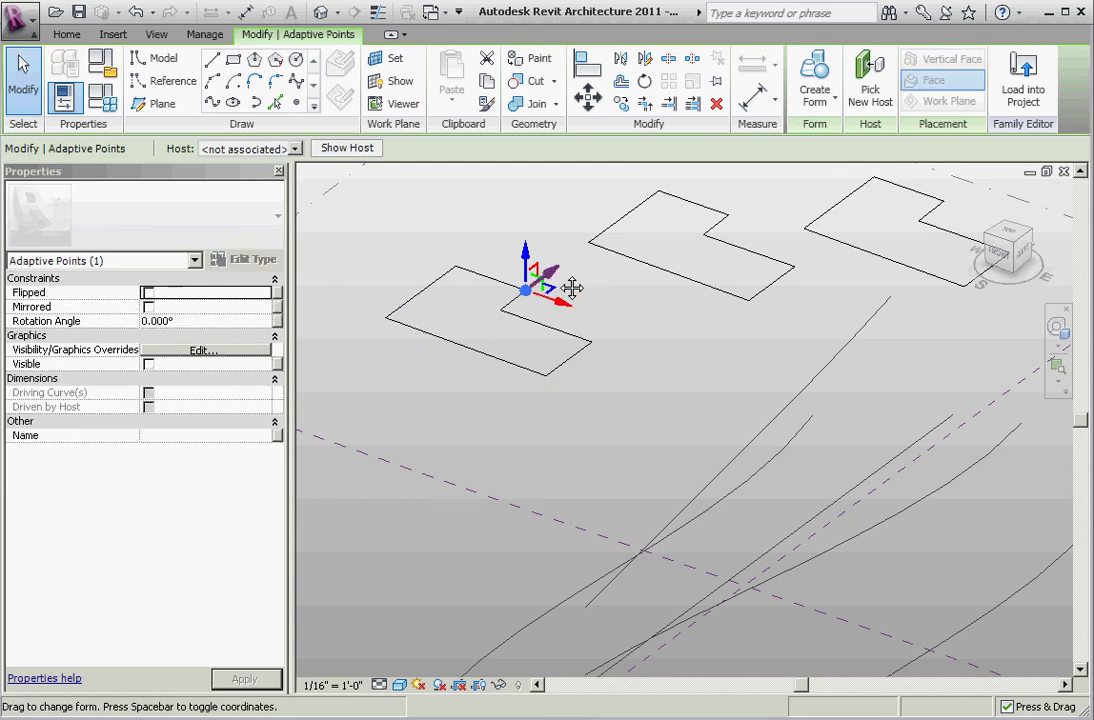
mouse_move(557, 286)
mouse_down()
mouse_move(573, 271)
mouse_move(554, 298)
mouse_move(572, 284)
mouse_up()
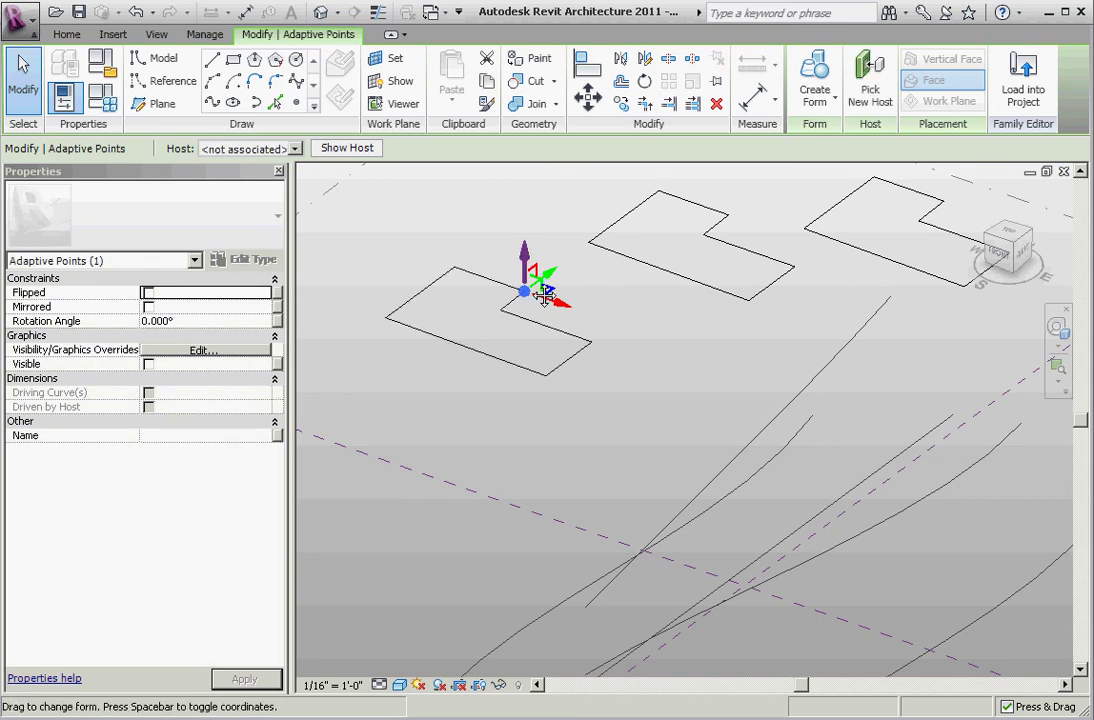
shift+middle_drag(625, 307, 581, 326)
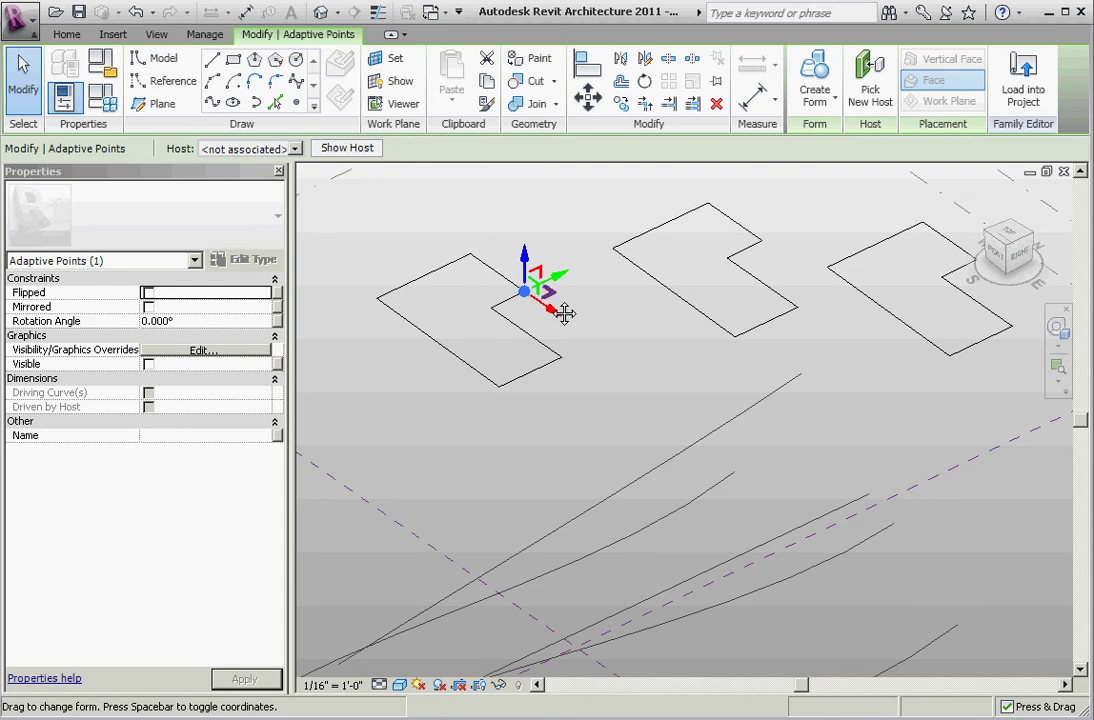
drag(565, 320, 601, 349)
Reselect that adaptive point and drag it to a new position, reshaping the frame outline.
click(632, 344)
click(502, 315)
click(603, 351)
scroll(609, 356, down, 1)
middle_drag(609, 356, 541, 262)
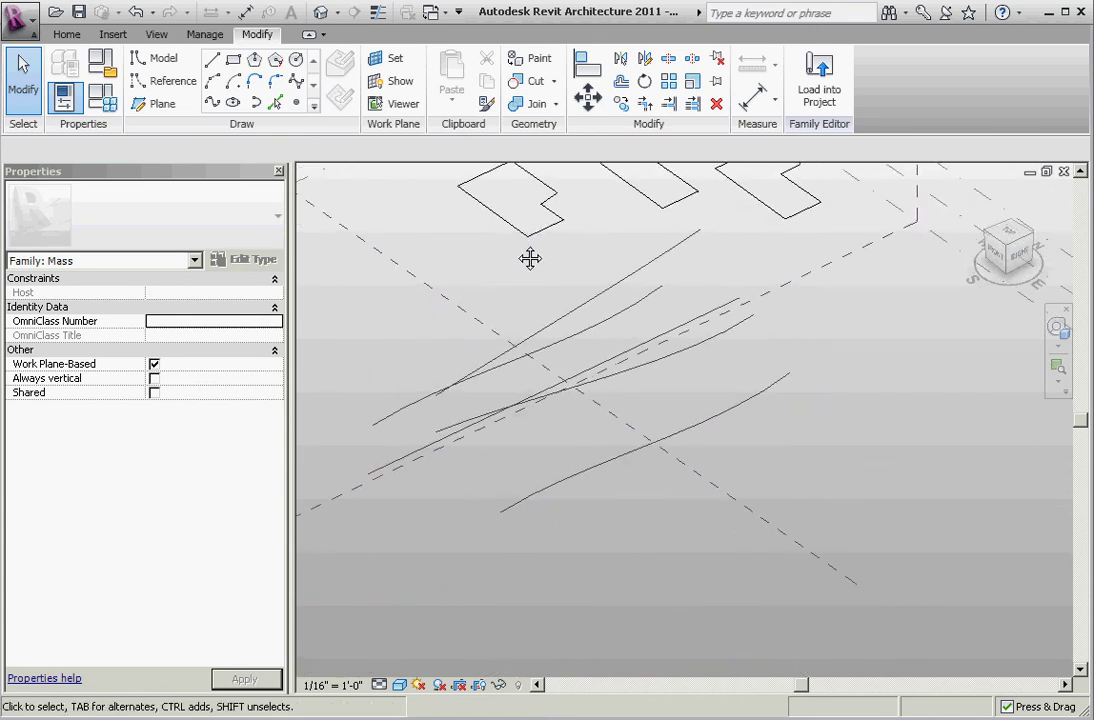